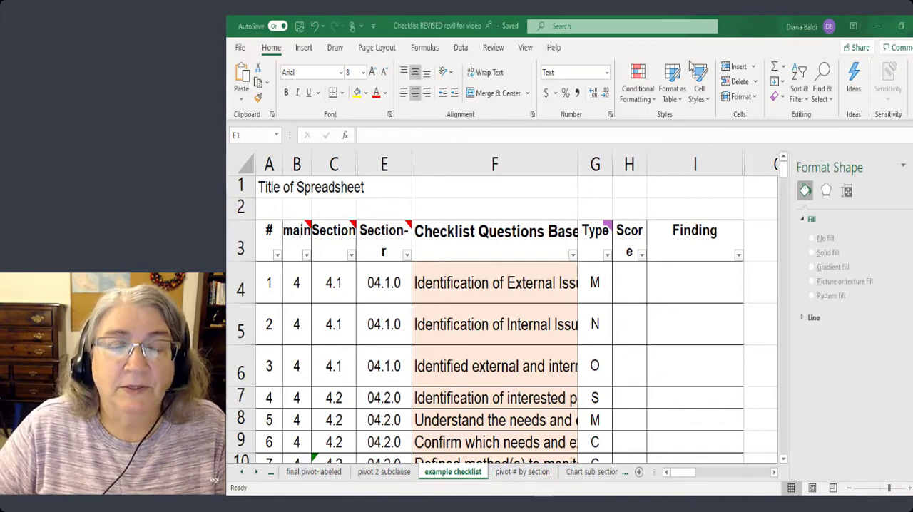
{"action": "left_click", "coordinate": [267, 164]}
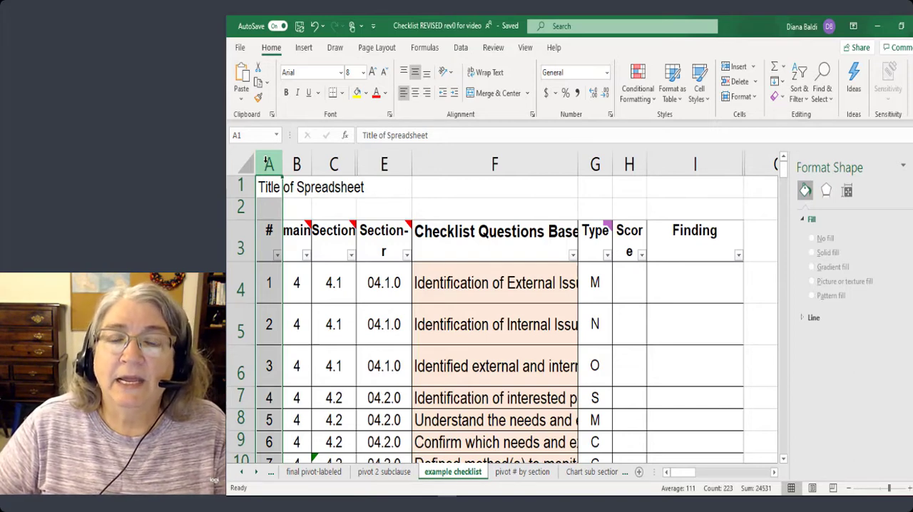
{"action": "left_click", "coordinate": [595, 164]}
{"action": "mouse_move", "coordinate": [605, 236]}
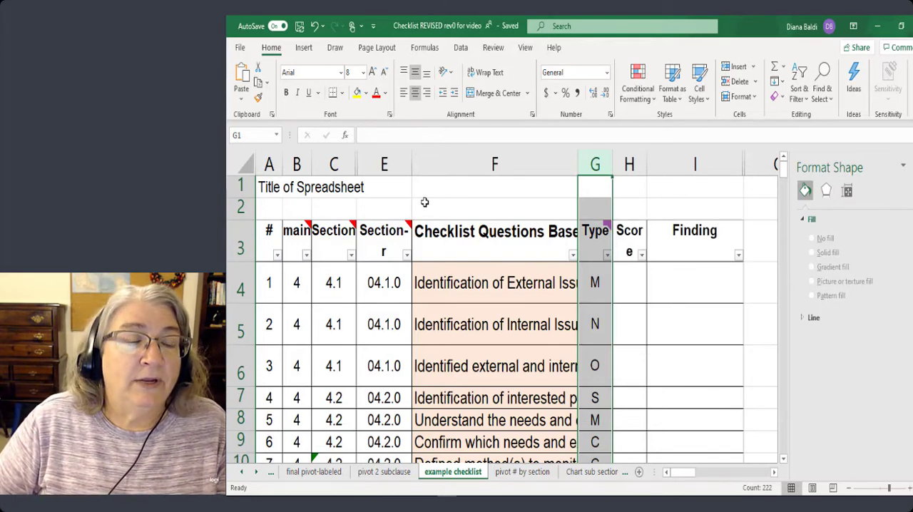
{"action": "left_click", "coordinate": [422, 204]}
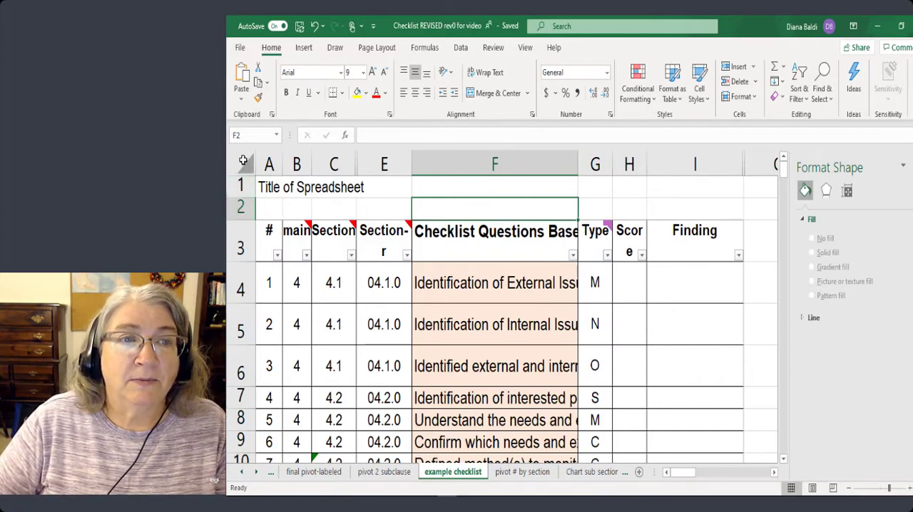
{"action": "left_click", "coordinate": [304, 50]}
{"action": "left_click", "coordinate": [245, 74]}
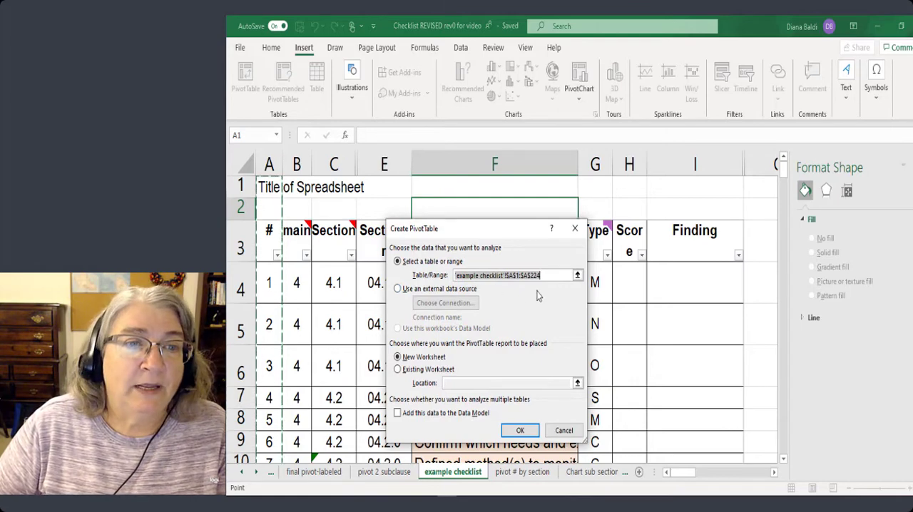
{"action": "left_click_drag", "start_coordinate": [274, 233], "coordinate": [592, 452]}
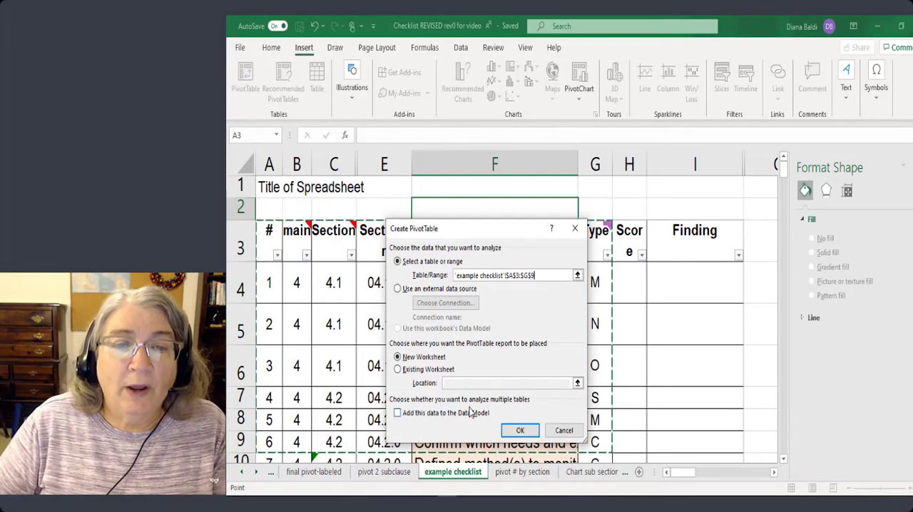
{"action": "left_click", "coordinate": [563, 431]}
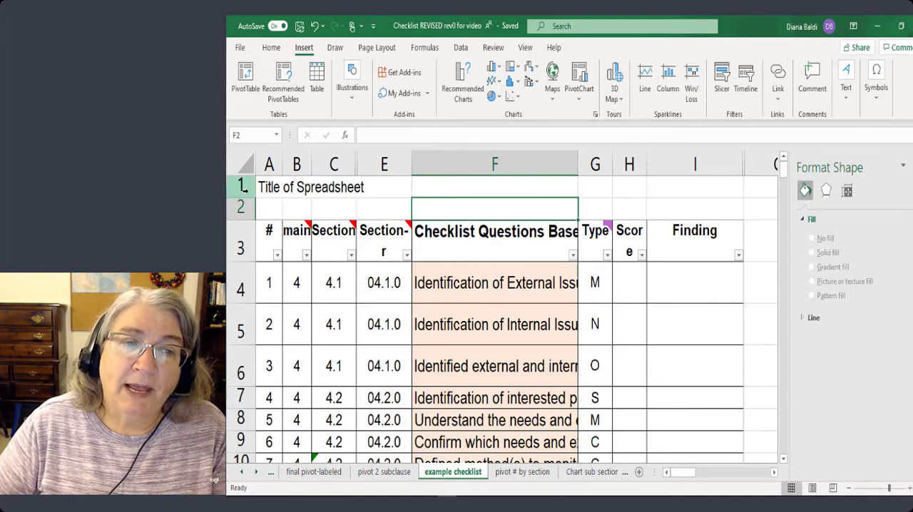
Inspect the heading row, the title text in A1, and the sheet's custom header and custom footer in Page Setup.
{"action": "left_click", "coordinate": [240, 243]}
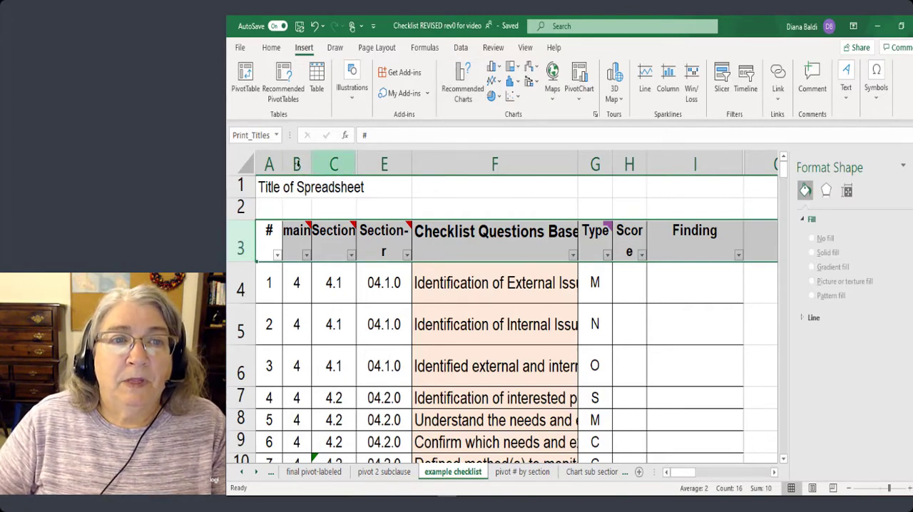
{"action": "left_click", "coordinate": [272, 184]}
{"action": "left_click_drag", "start_coordinate": [435, 136], "coordinate": [321, 139]}
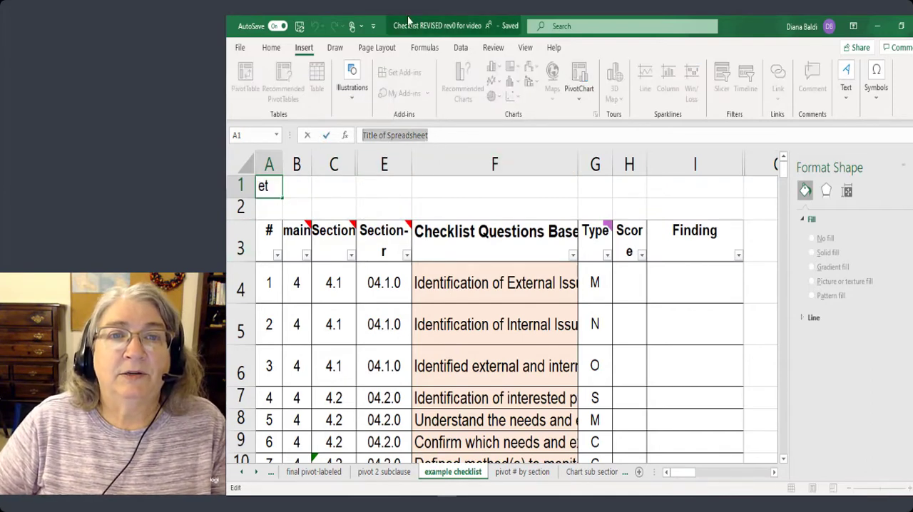
{"action": "left_click", "coordinate": [378, 47]}
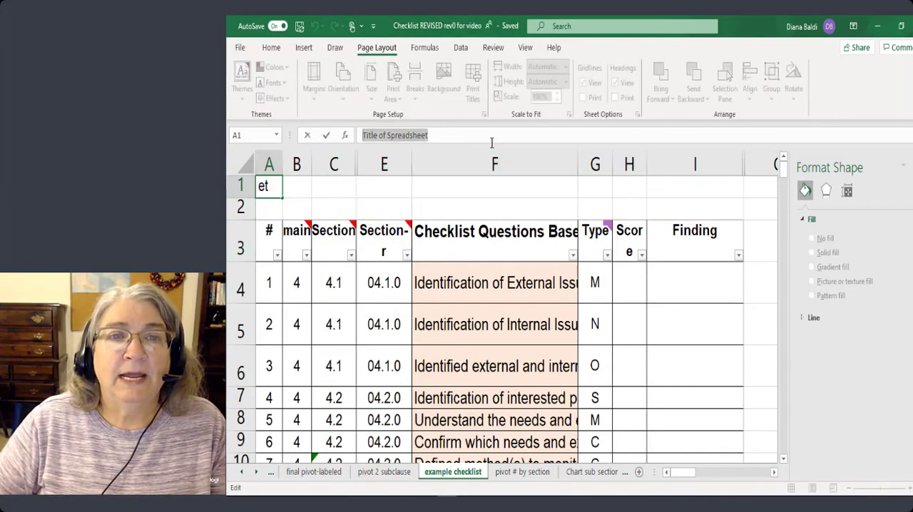
{"action": "left_click", "coordinate": [471, 202]}
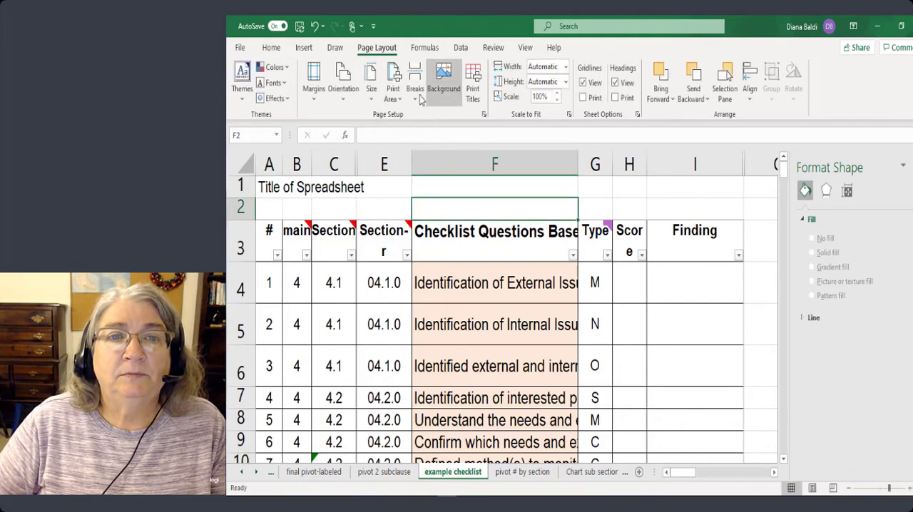
{"action": "left_click", "coordinate": [484, 114]}
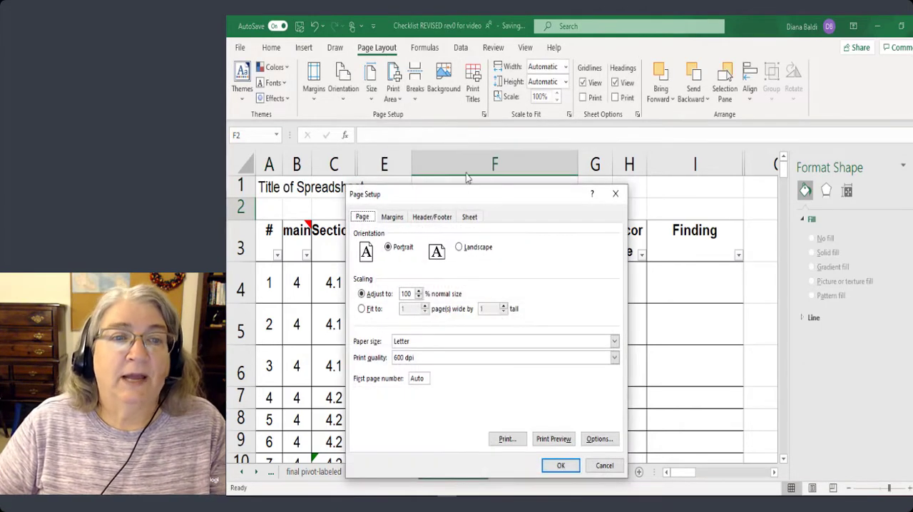
{"action": "left_click", "coordinate": [433, 217]}
{"action": "left_click", "coordinate": [460, 305]}
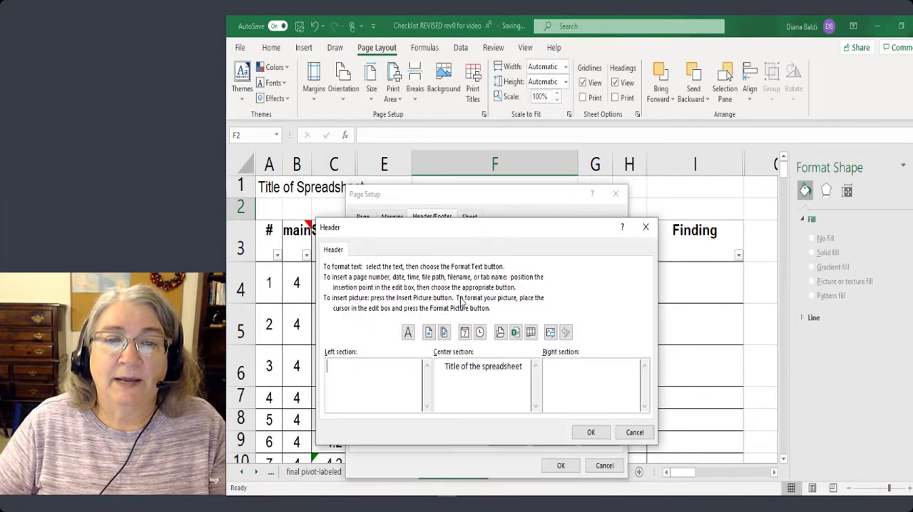
{"action": "left_click", "coordinate": [591, 433]}
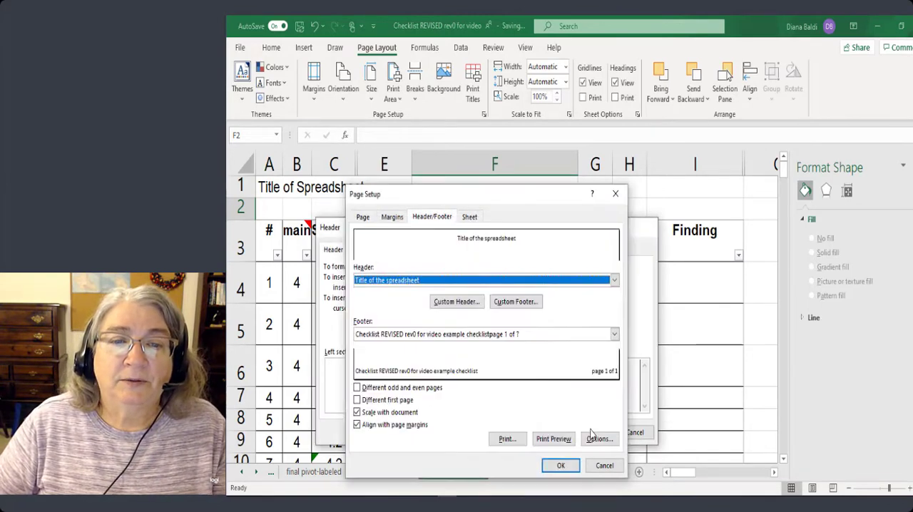
{"action": "left_click", "coordinate": [527, 301]}
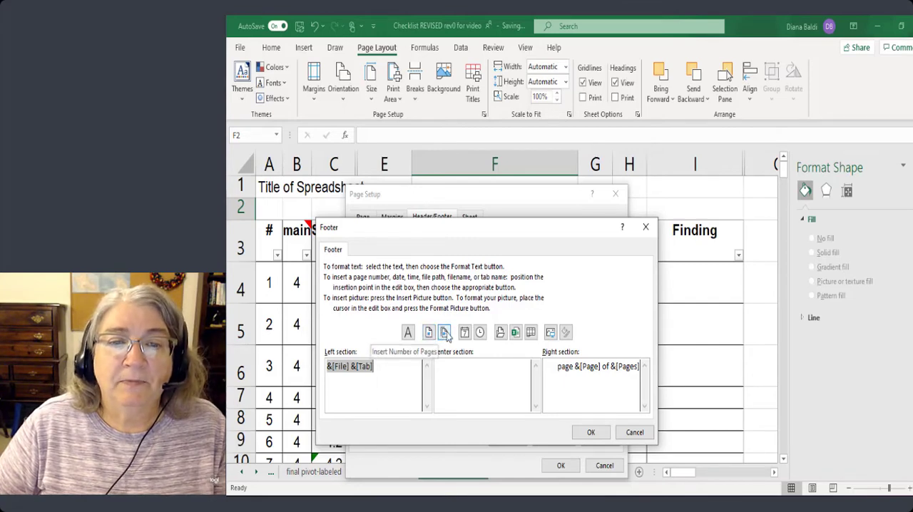
{"action": "left_click", "coordinate": [591, 432]}
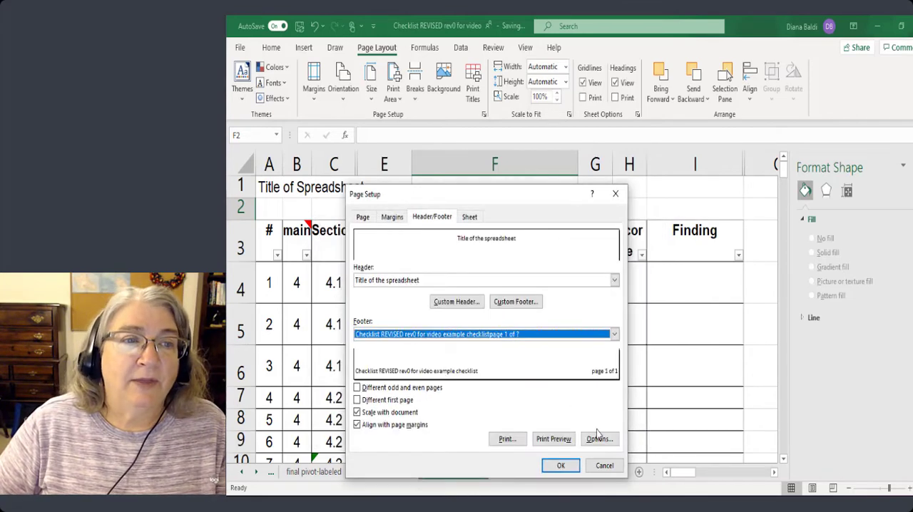
{"action": "left_click", "coordinate": [561, 465]}
Delete rows 1 and 2 above the column headings on the example checklist sheet.
{"action": "left_click", "coordinate": [245, 187]}
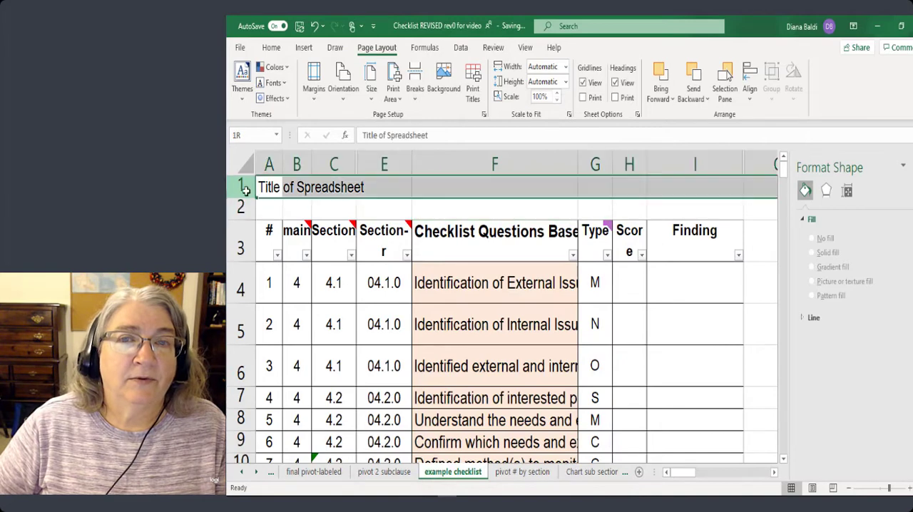
{"action": "left_click_drag", "start_coordinate": [245, 191], "coordinate": [244, 206]}
{"action": "left_click", "coordinate": [279, 47]}
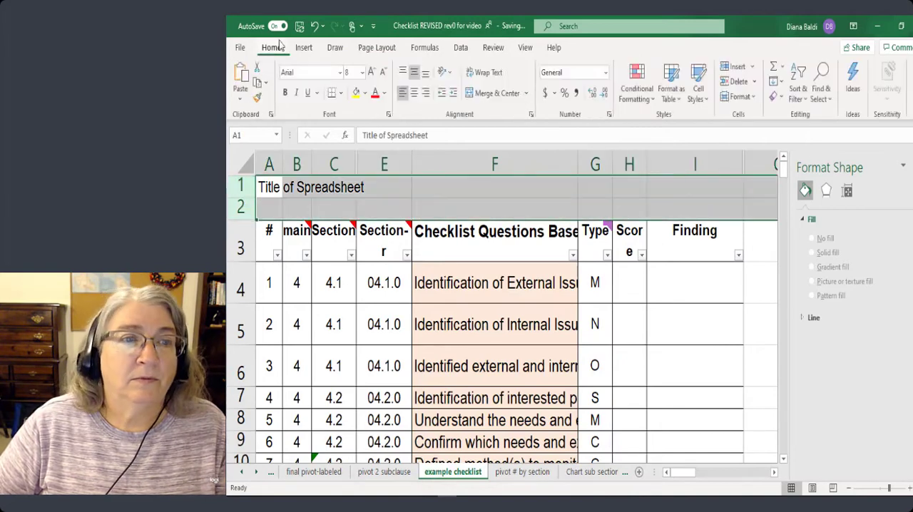
{"action": "left_click", "coordinate": [737, 81]}
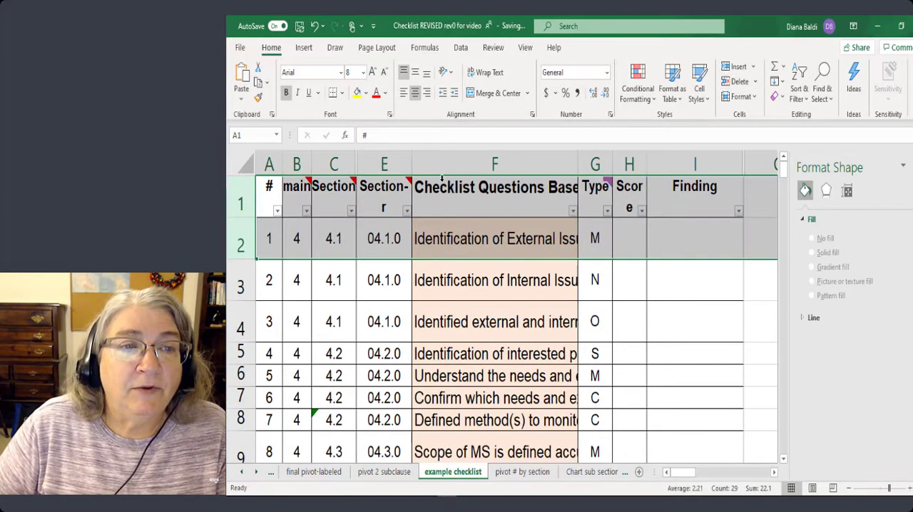
{"action": "left_click", "coordinate": [391, 235]}
Create a PivotTable from the entire example checklist sheet on a new worksheet and close the Format Shape pane.
{"action": "left_click", "coordinate": [239, 199]}
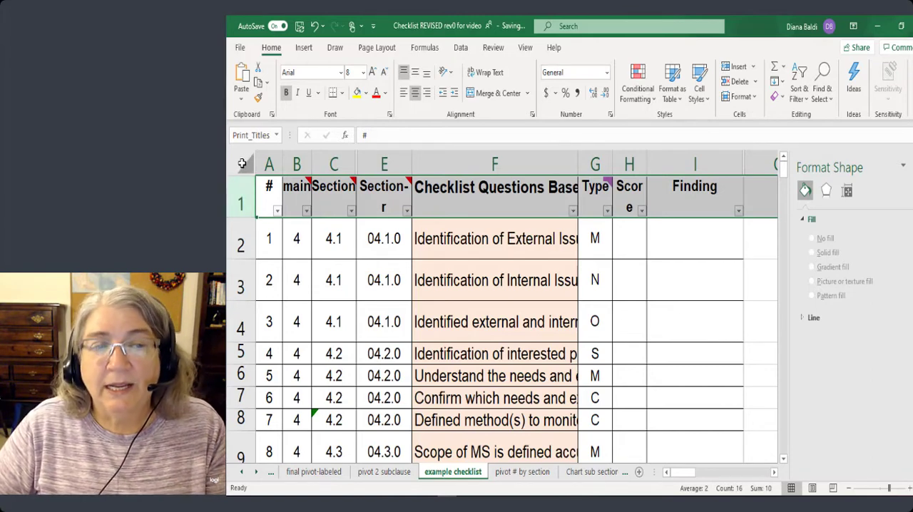
{"action": "left_click", "coordinate": [242, 163]}
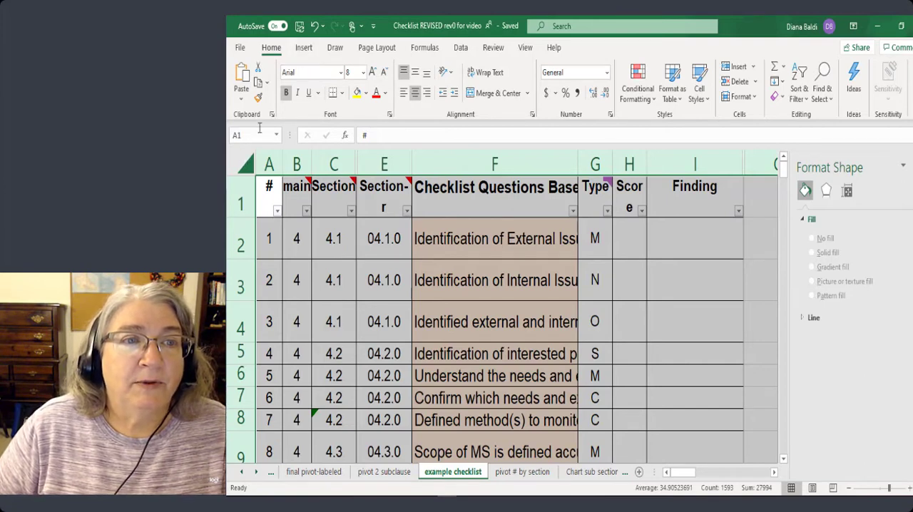
{"action": "left_click", "coordinate": [304, 48]}
{"action": "left_click", "coordinate": [246, 78]}
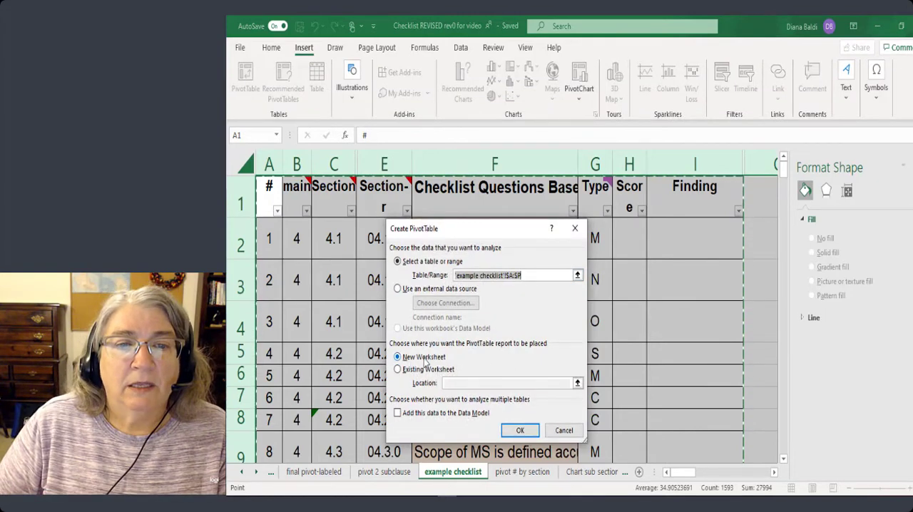
{"action": "left_click", "coordinate": [518, 430]}
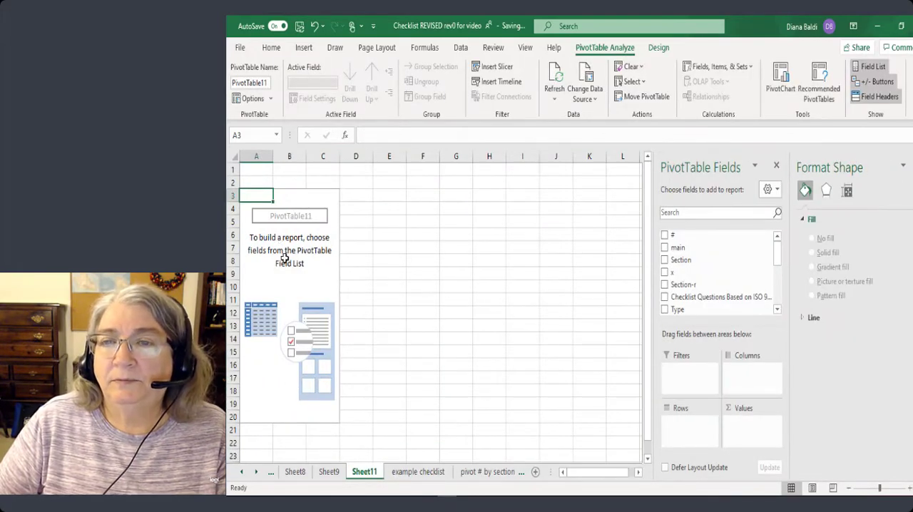
{"action": "left_click", "coordinate": [909, 165]}
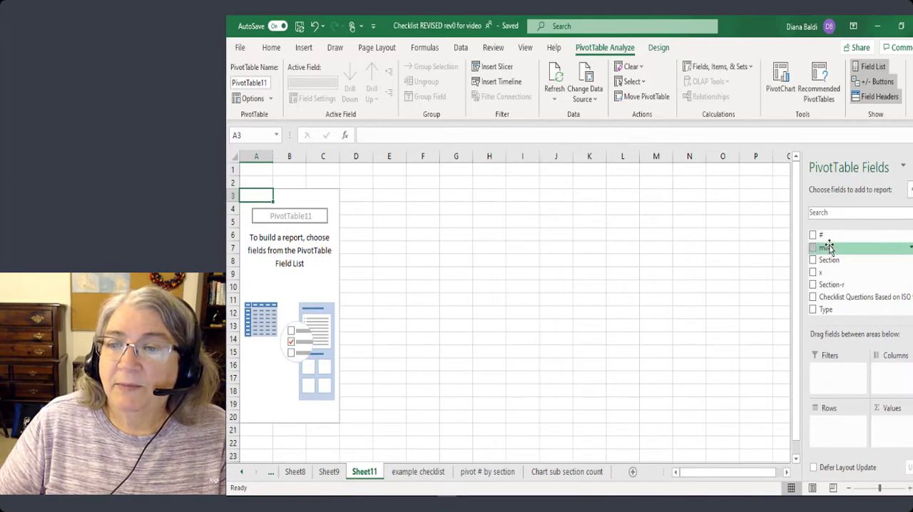
Add the main field to the PivotTable's rows and values, and summarize the values by Count.
{"action": "left_click_drag", "start_coordinate": [829, 248], "coordinate": [827, 423]}
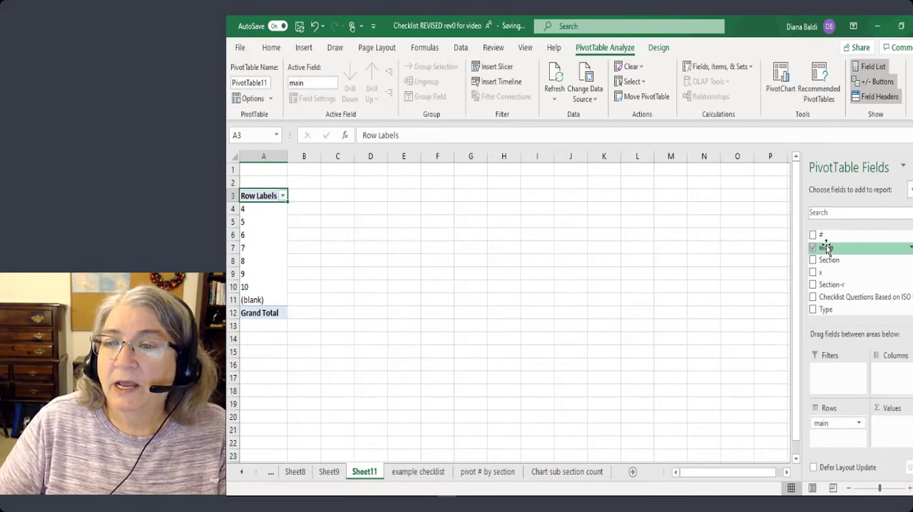
{"action": "left_click_drag", "start_coordinate": [826, 247], "coordinate": [901, 428]}
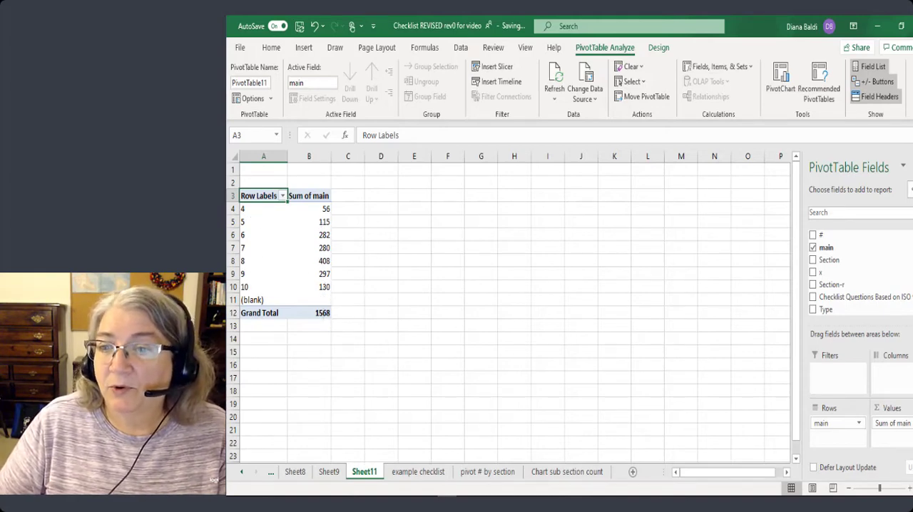
{"action": "left_click", "coordinate": [892, 423]}
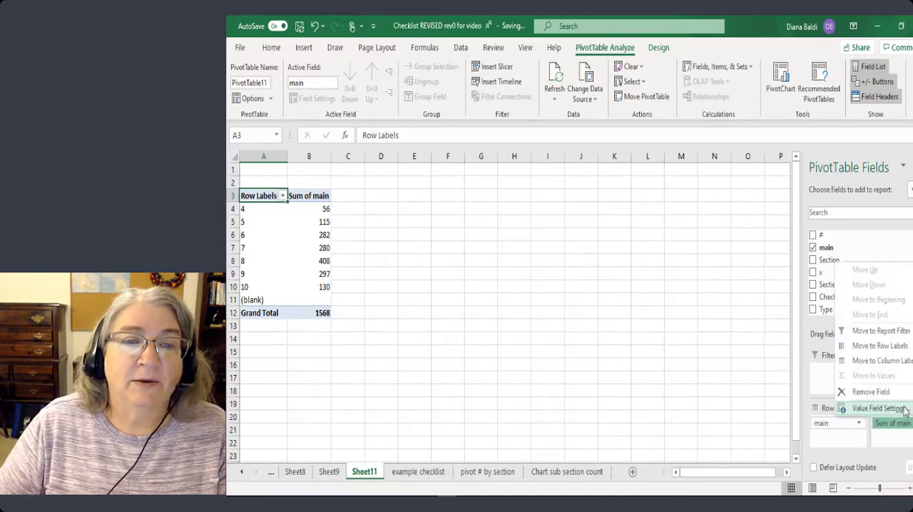
{"action": "left_click", "coordinate": [877, 408]}
{"action": "left_click", "coordinate": [378, 353]}
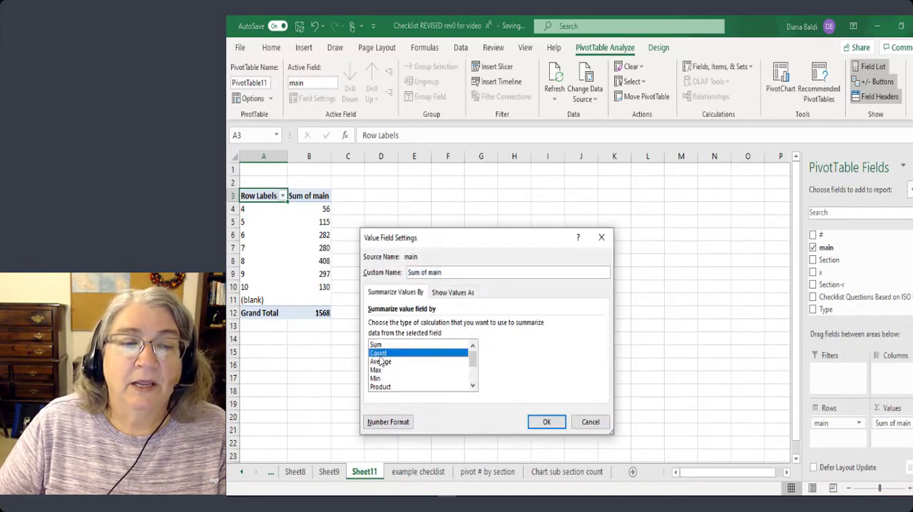
{"action": "left_click", "coordinate": [546, 422]}
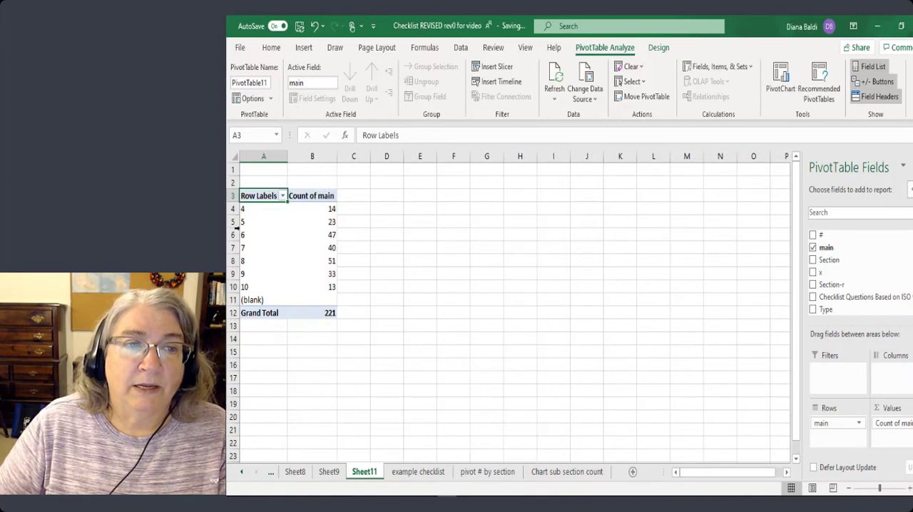
Insert a 2-D clustered column chart from A4:B10 and position it beside the top of the PivotTable.
{"action": "left_click_drag", "start_coordinate": [250, 206], "coordinate": [300, 282]}
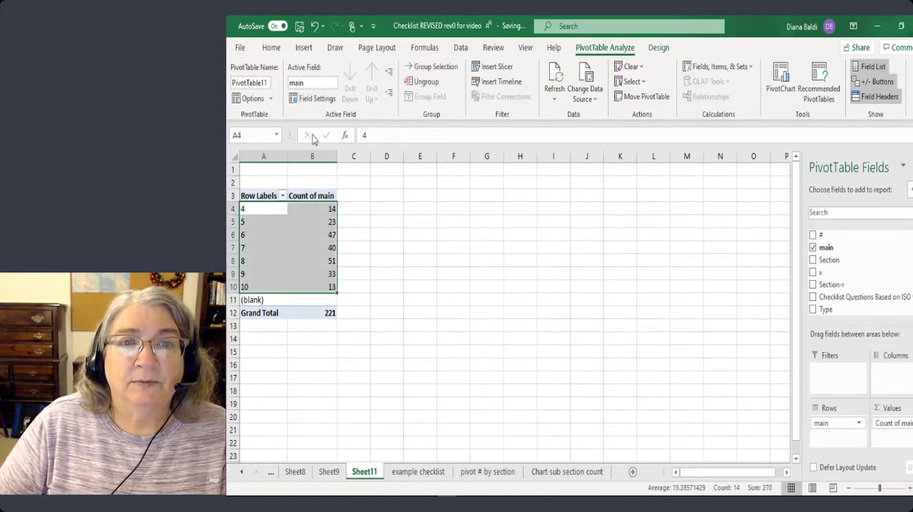
{"action": "left_click", "coordinate": [304, 47]}
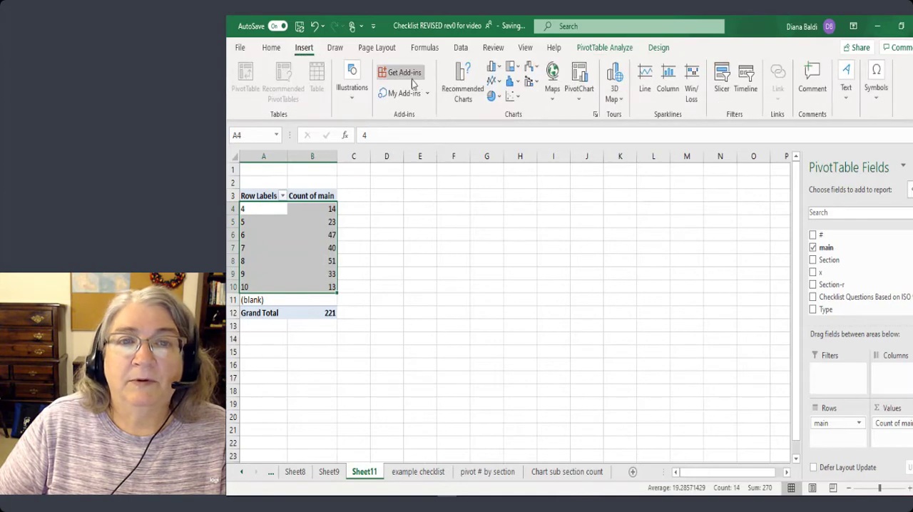
{"action": "left_click", "coordinate": [491, 67]}
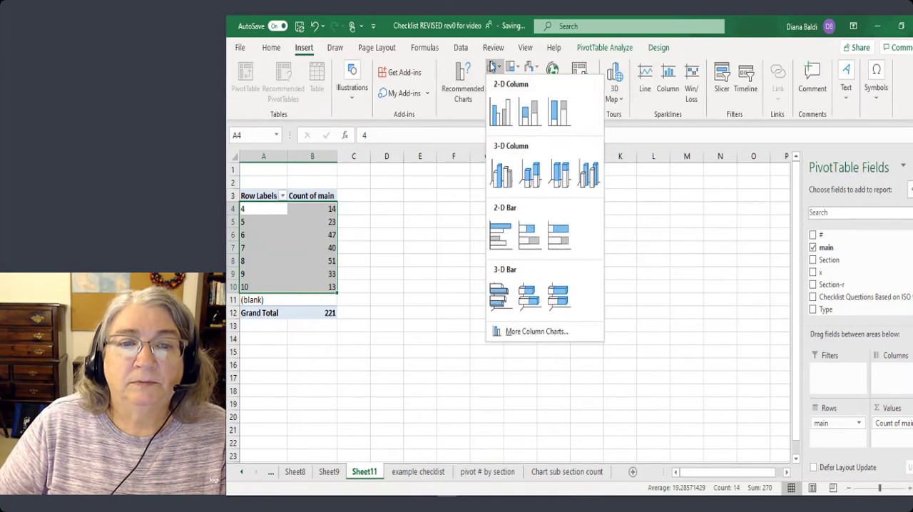
{"action": "left_click", "coordinate": [500, 112]}
{"action": "left_click_drag", "start_coordinate": [477, 236], "coordinate": [485, 195]}
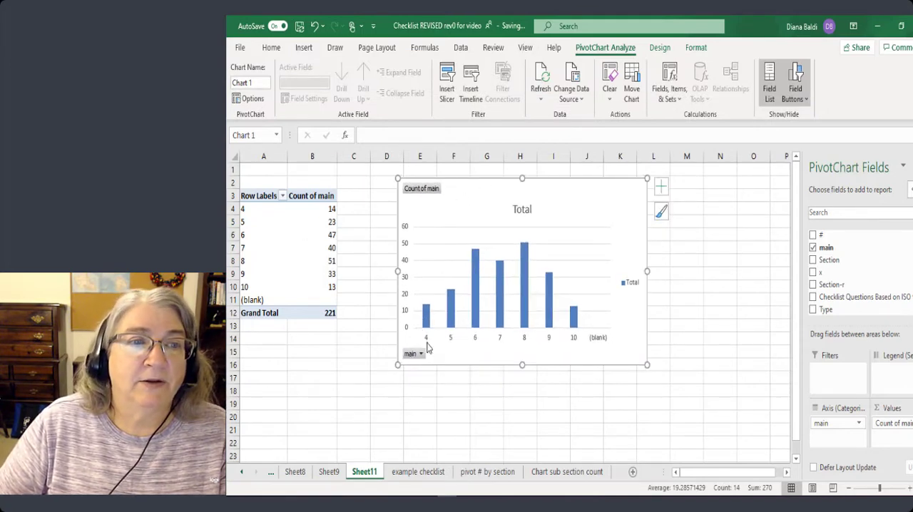
Filter the PivotTable's row labels to exclude the (blank) item.
{"action": "left_click", "coordinate": [283, 195]}
{"action": "left_click", "coordinate": [257, 428]}
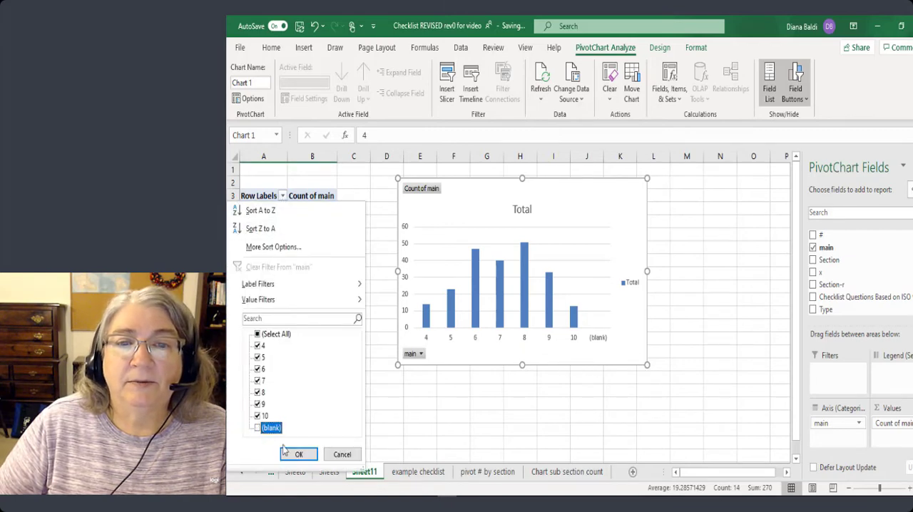
{"action": "left_click", "coordinate": [299, 455]}
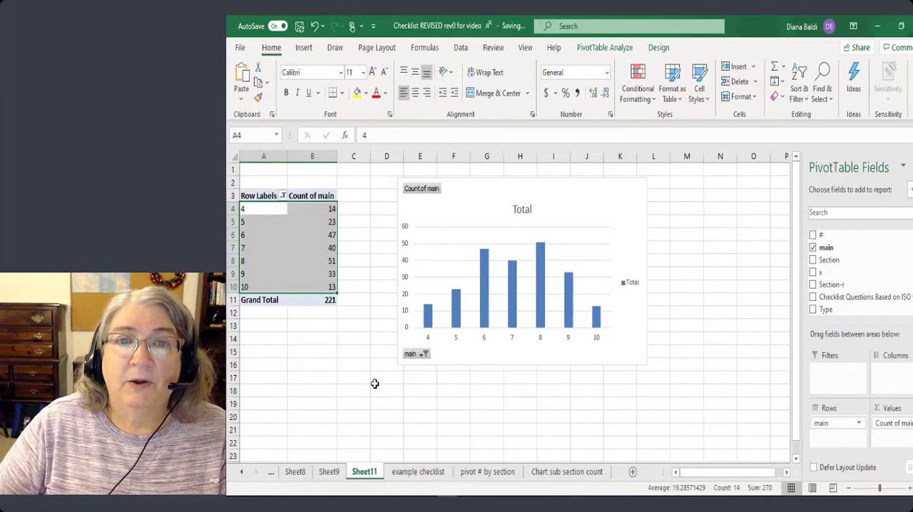
Move the column chart from the PivotTable worksheet to a new chart sheet of its own.
{"action": "left_click", "coordinate": [656, 47]}
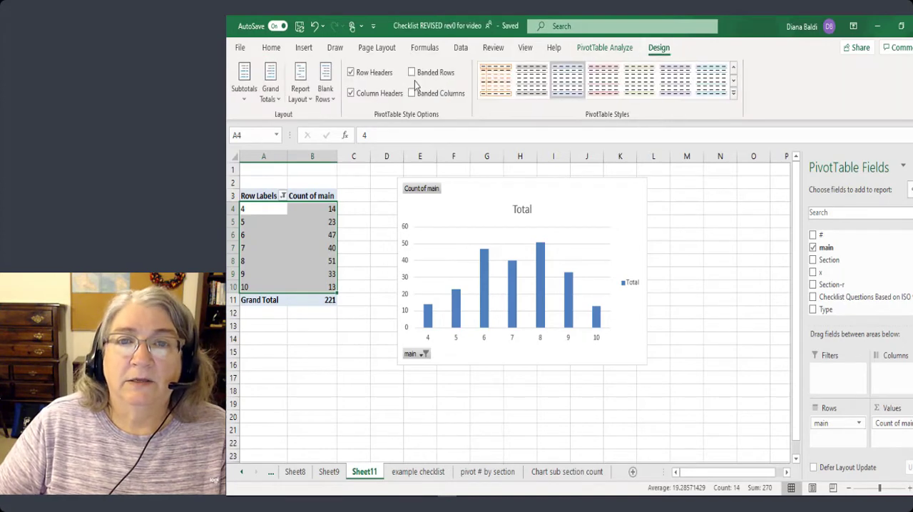
{"action": "left_click", "coordinate": [566, 217]}
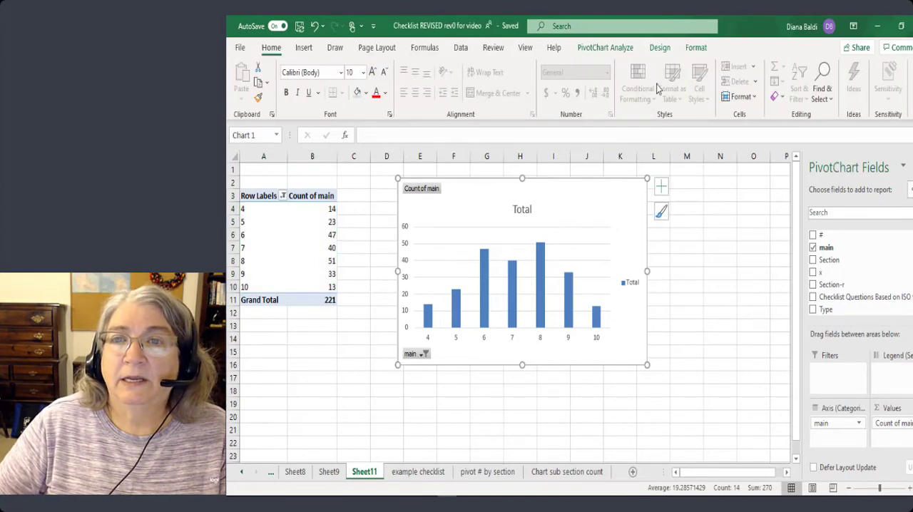
{"action": "left_click", "coordinate": [660, 47]}
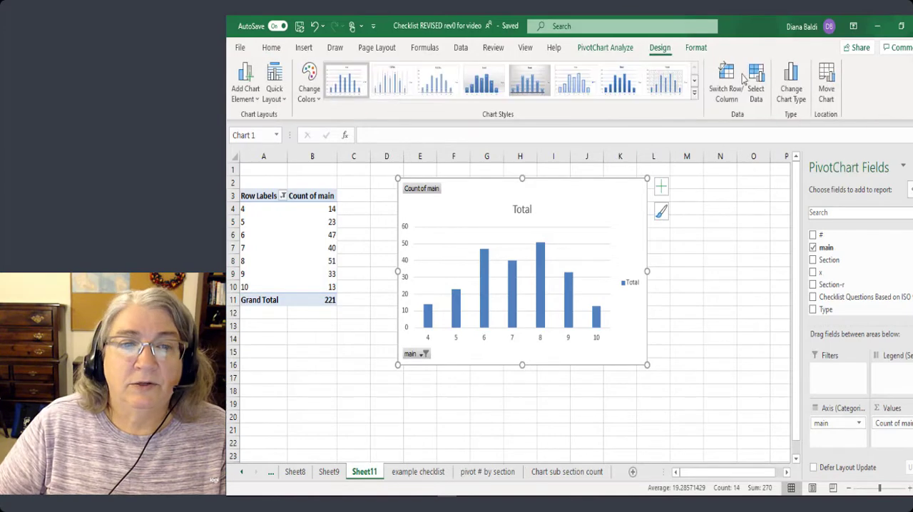
{"action": "left_click", "coordinate": [822, 93]}
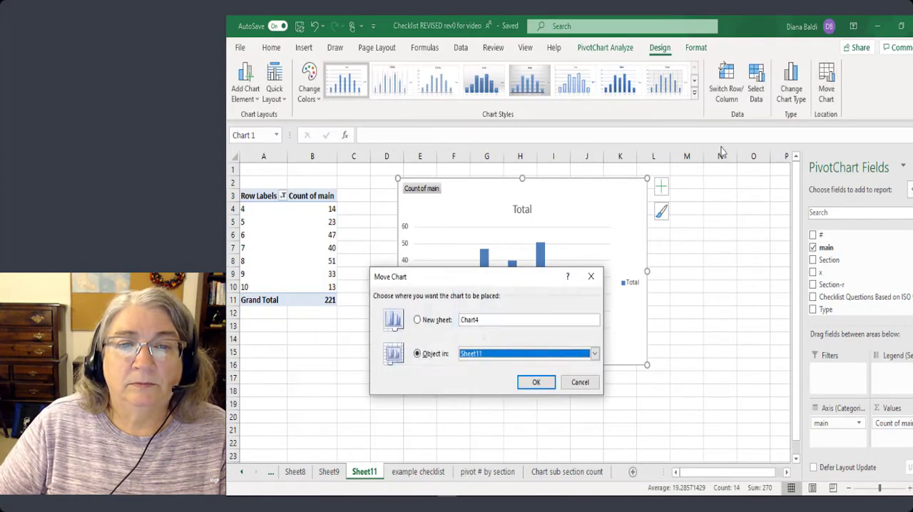
{"action": "left_click", "coordinate": [417, 319]}
{"action": "left_click", "coordinate": [534, 381]}
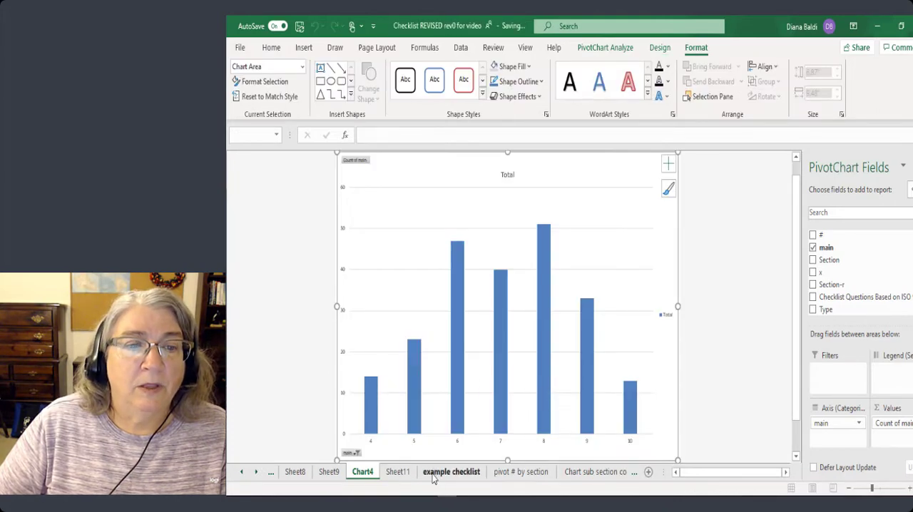
Add the Section-r field below main in the Sheet11 PivotTable's rows and view the updated chart on Chart4.
{"action": "left_click", "coordinate": [397, 476]}
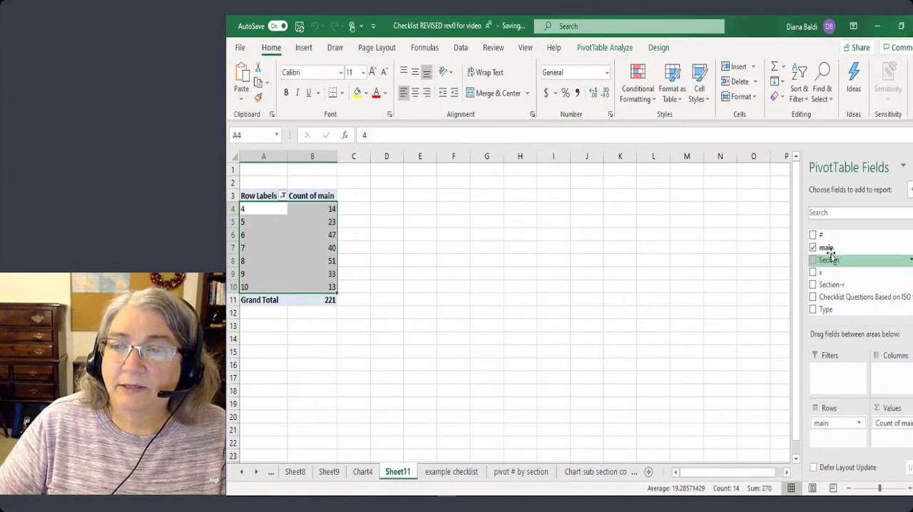
{"action": "left_click_drag", "start_coordinate": [830, 284], "coordinate": [824, 436]}
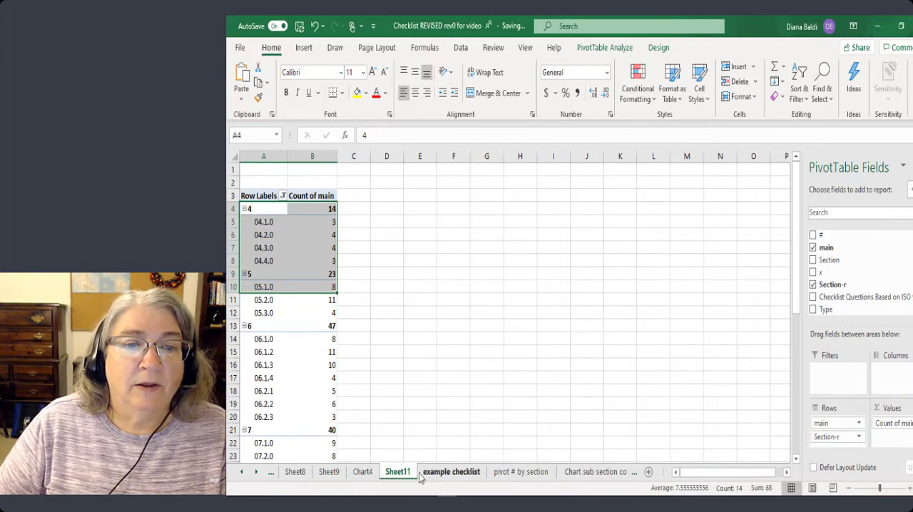
{"action": "left_click", "coordinate": [365, 475]}
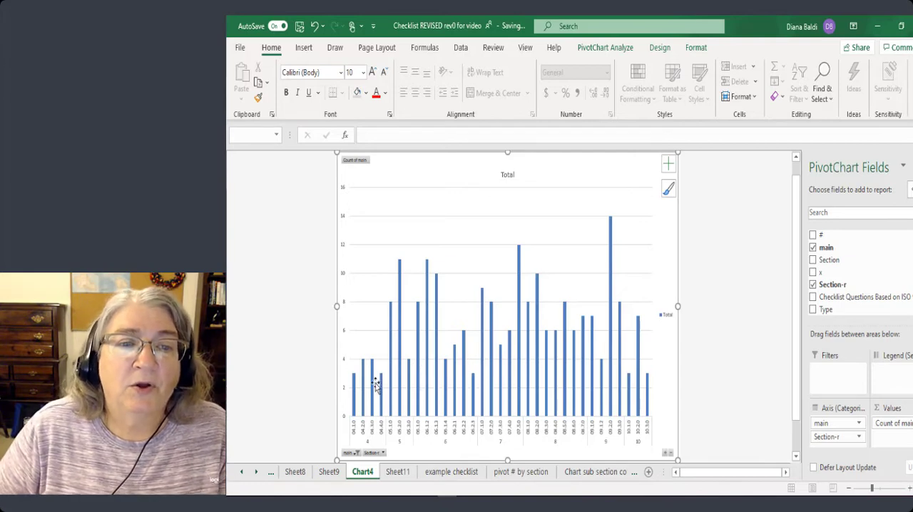
{"action": "mouse_move", "coordinate": [375, 390]}
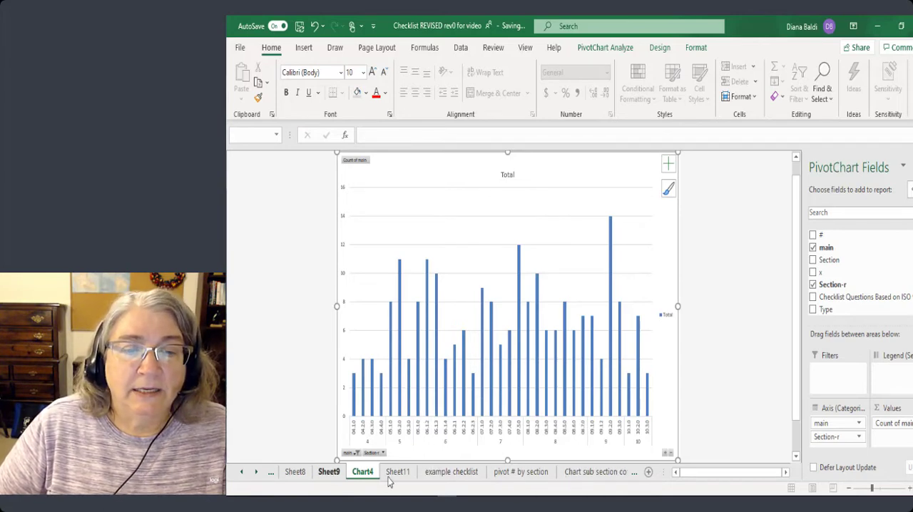
Create a PivotTable from the entire example checklist sheet on a new worksheet, with Type as rows and Count of Type as values.
{"action": "left_click", "coordinate": [456, 473]}
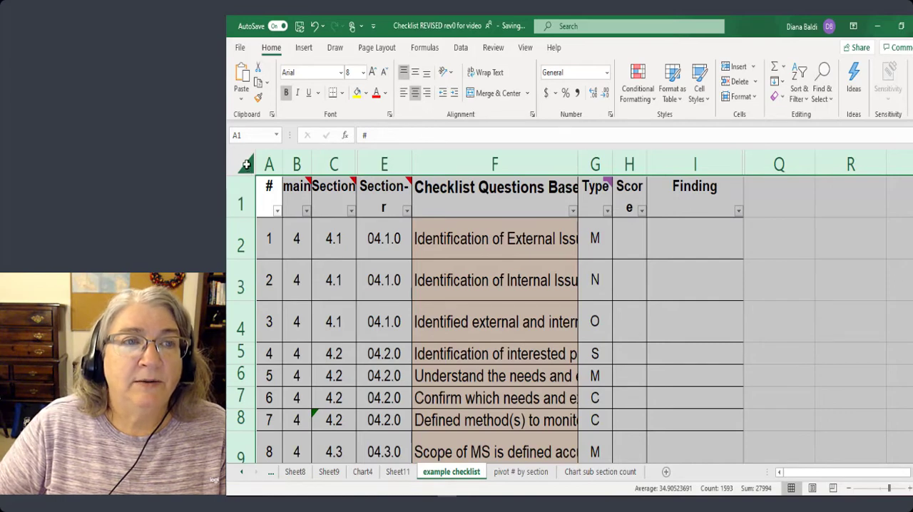
{"action": "left_click", "coordinate": [304, 48]}
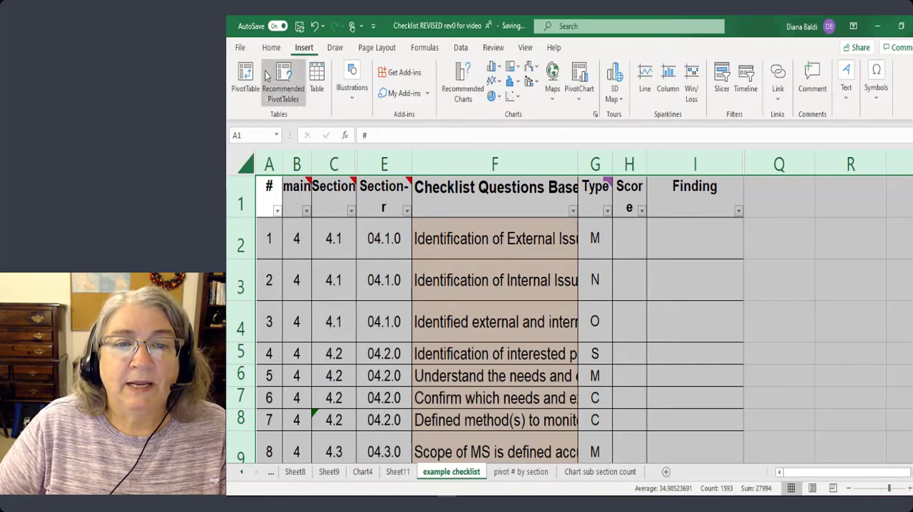
{"action": "left_click", "coordinate": [245, 77]}
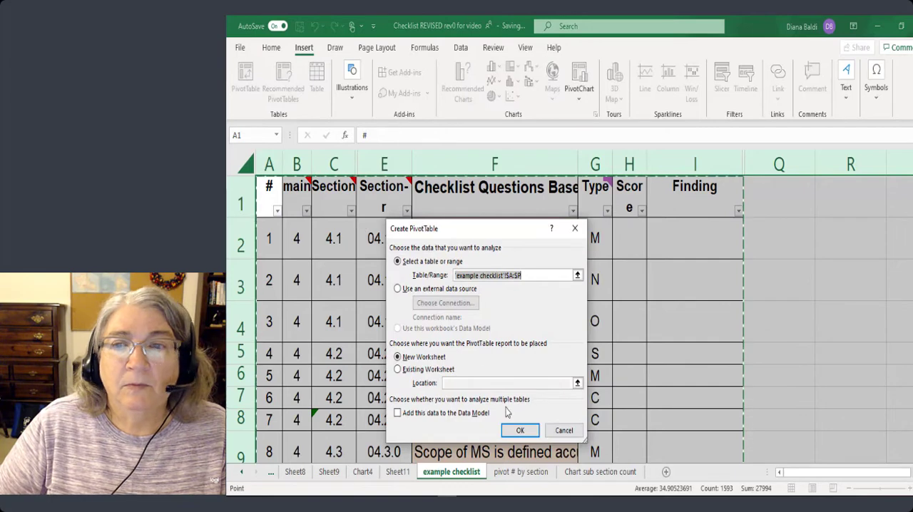
{"action": "left_click", "coordinate": [520, 430]}
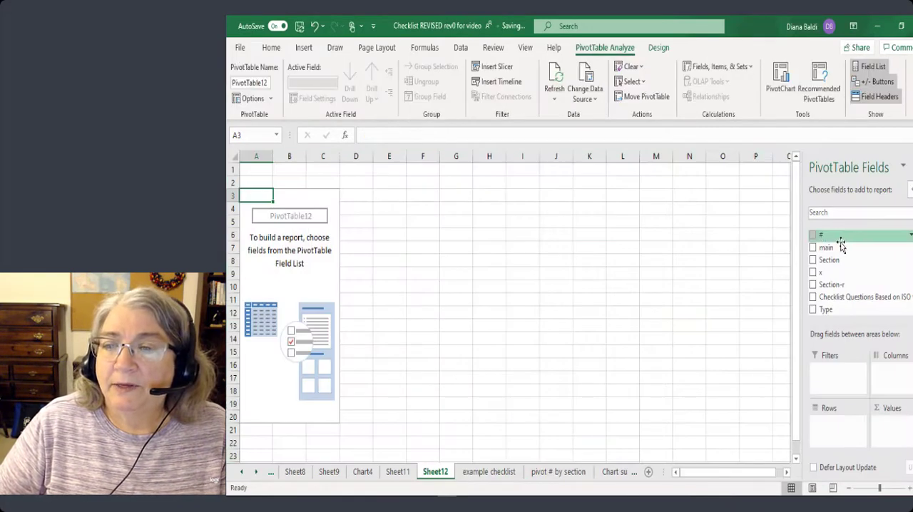
{"action": "left_click_drag", "start_coordinate": [825, 310], "coordinate": [821, 427]}
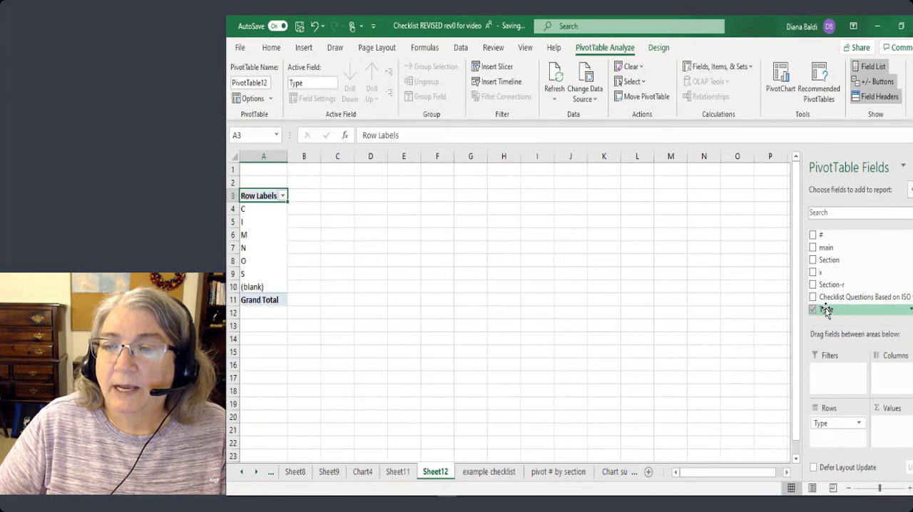
{"action": "left_click_drag", "start_coordinate": [826, 310], "coordinate": [893, 433]}
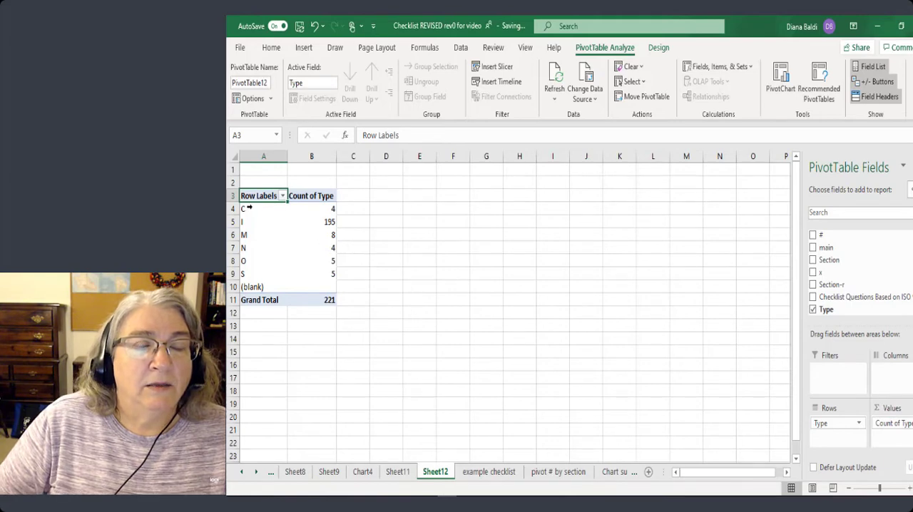
Insert a 2-D pie chart from A4:B9 and position it beside the top of the Type PivotTable.
{"action": "left_click_drag", "start_coordinate": [249, 207], "coordinate": [305, 274]}
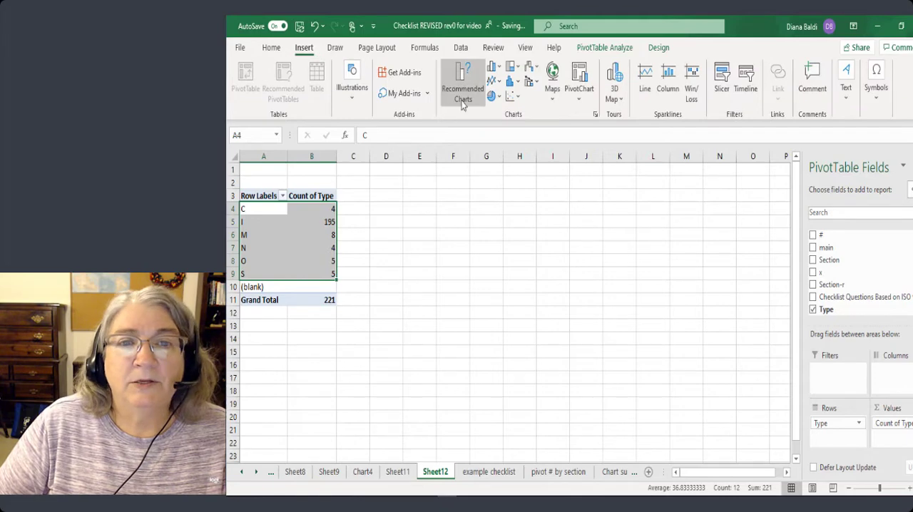
{"action": "left_click", "coordinate": [491, 96]}
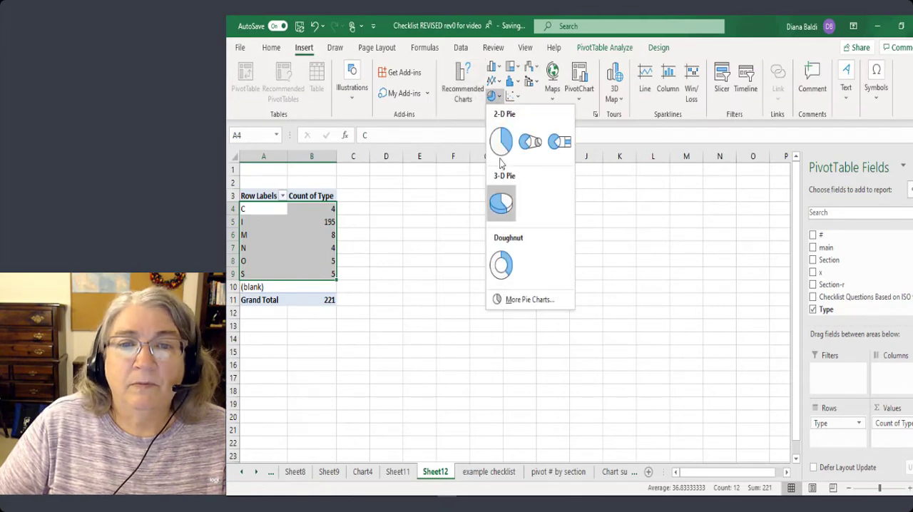
{"action": "left_click", "coordinate": [499, 204]}
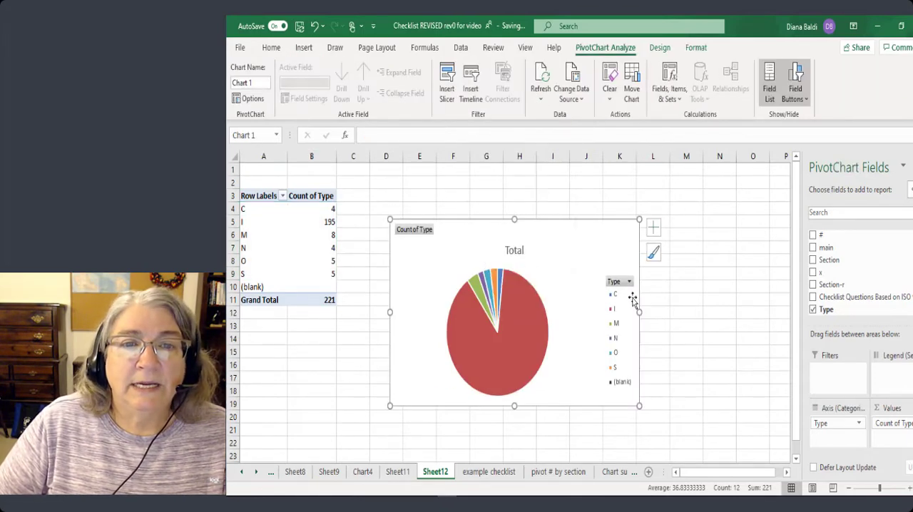
{"action": "left_click_drag", "start_coordinate": [553, 246], "coordinate": [559, 195]}
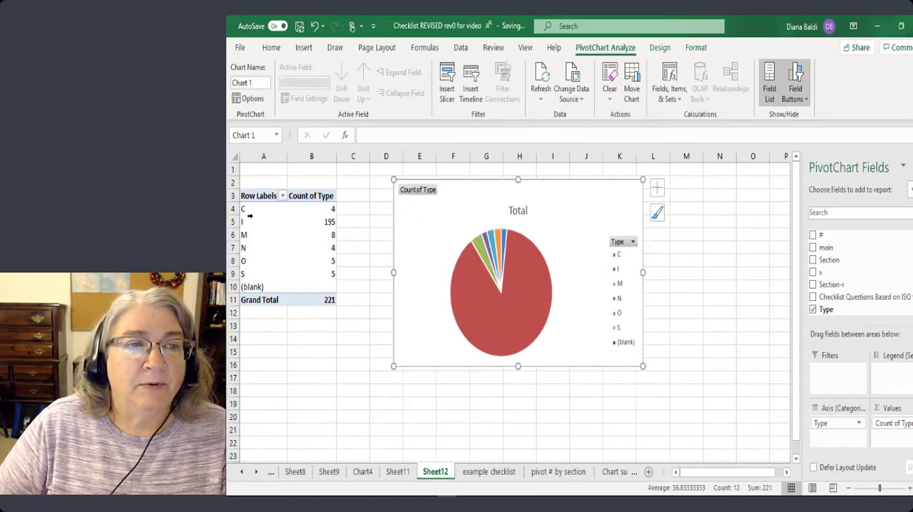
Rename the PivotTable's N row label as 1-Nonformance and widen column A to fit it.
{"action": "left_click", "coordinate": [249, 215]}
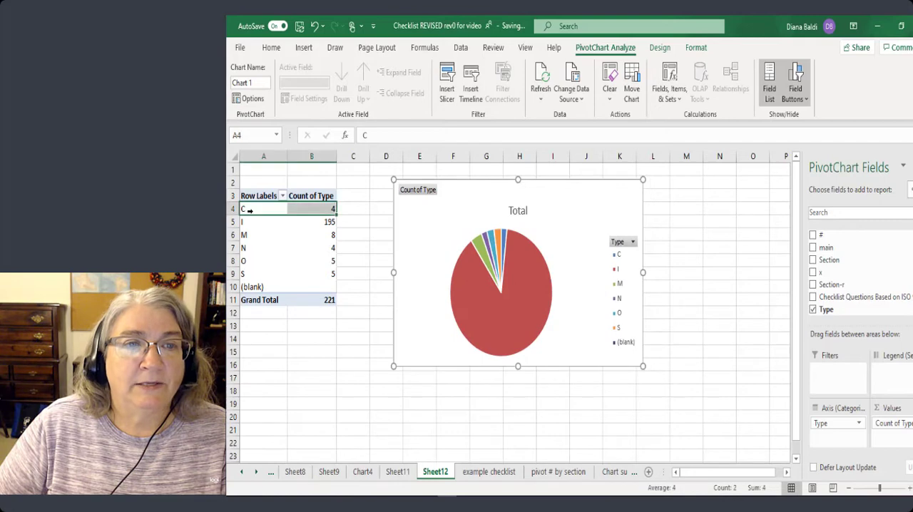
{"action": "left_click", "coordinate": [244, 248]}
{"action": "left_click", "coordinate": [363, 135]}
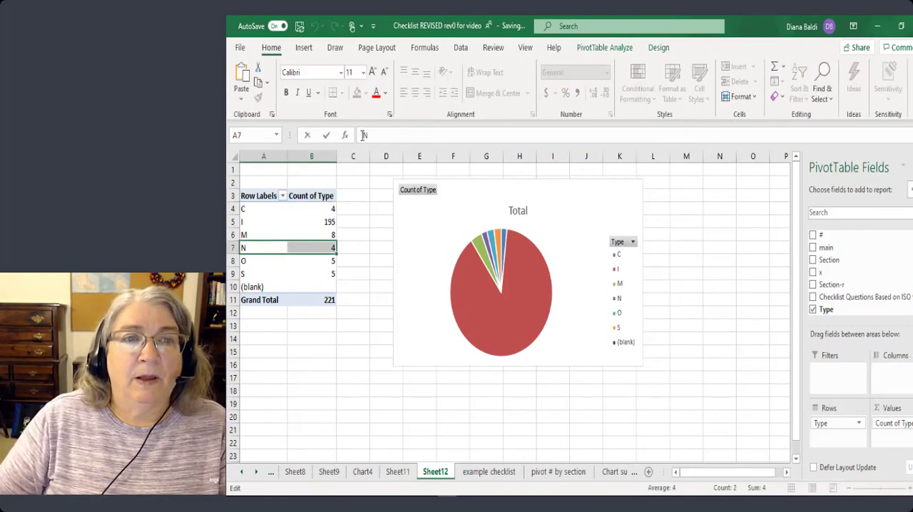
{"action": "type", "text": "1-N"}
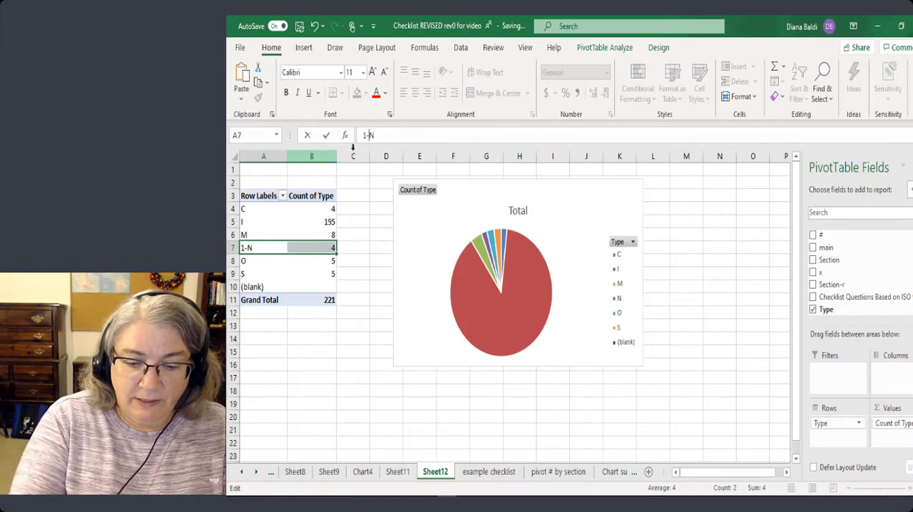
{"action": "type", "text": "on"}
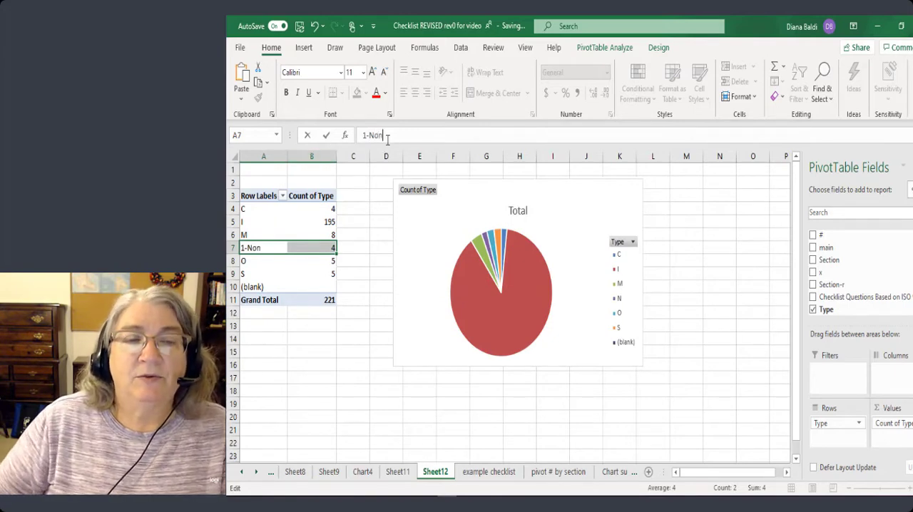
{"action": "type", "text": "formance"}
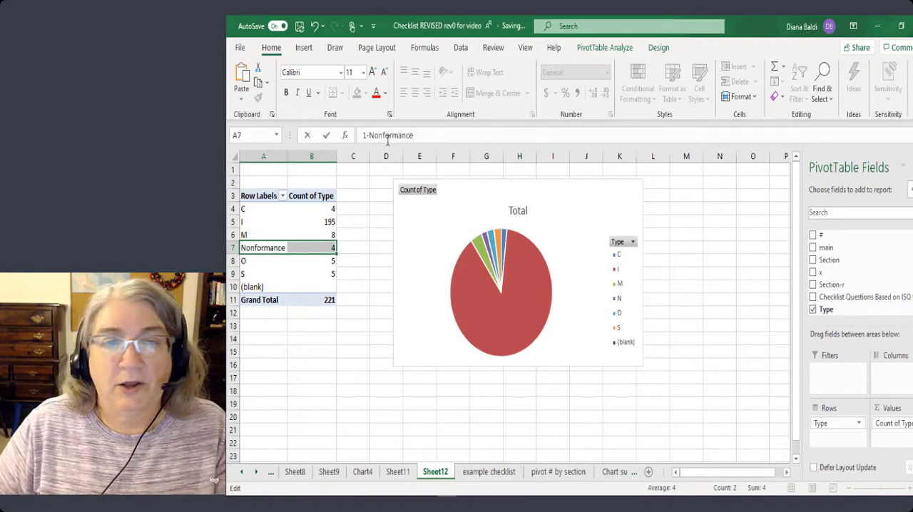
{"action": "left_click", "coordinate": [347, 299]}
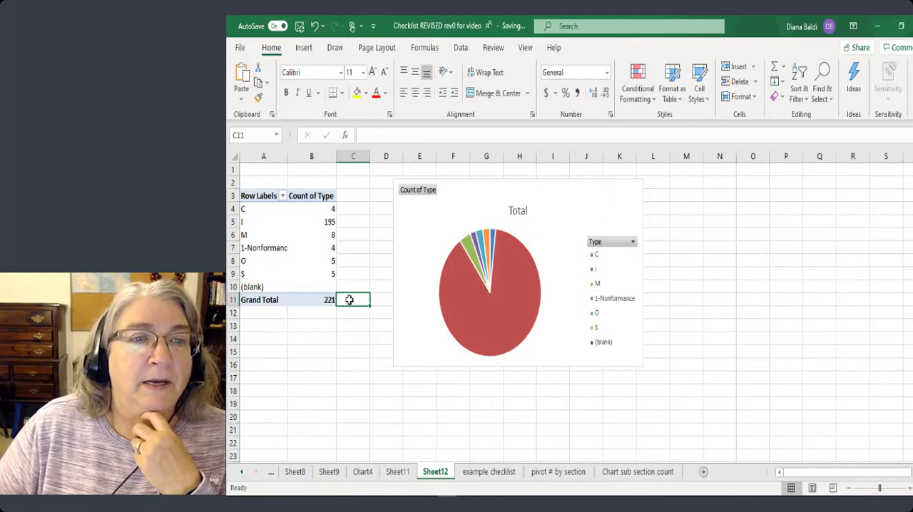
{"action": "left_click", "coordinate": [281, 247]}
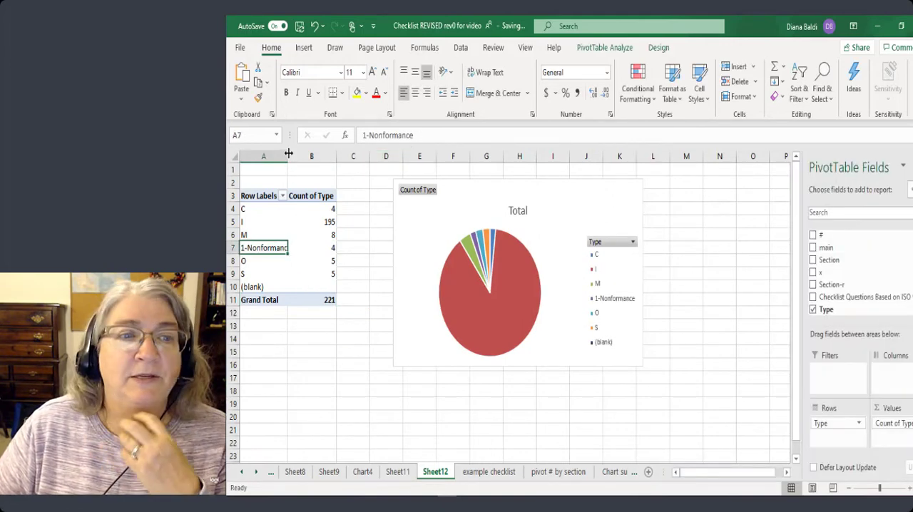
{"action": "left_click_drag", "start_coordinate": [289, 154], "coordinate": [301, 154]}
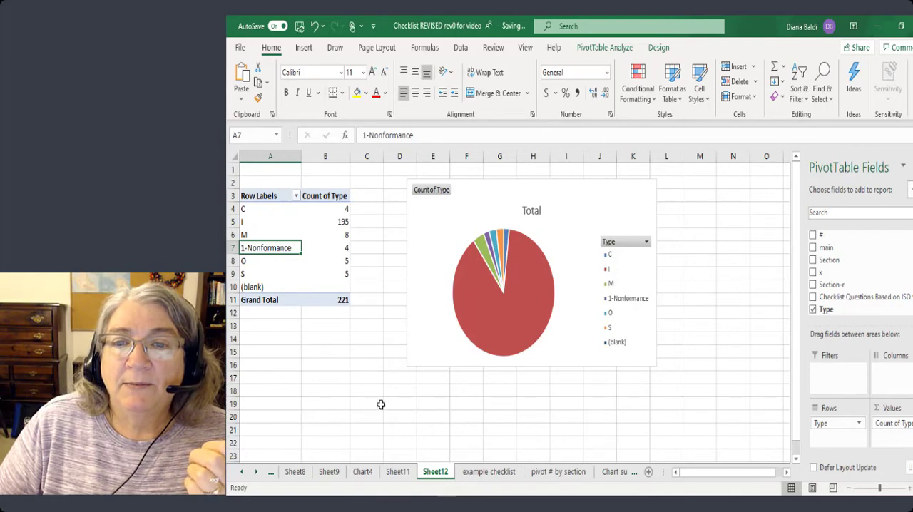
Filter the pie chart's Type field to include only 1-Nonformance and O.
{"action": "left_click", "coordinate": [647, 243]}
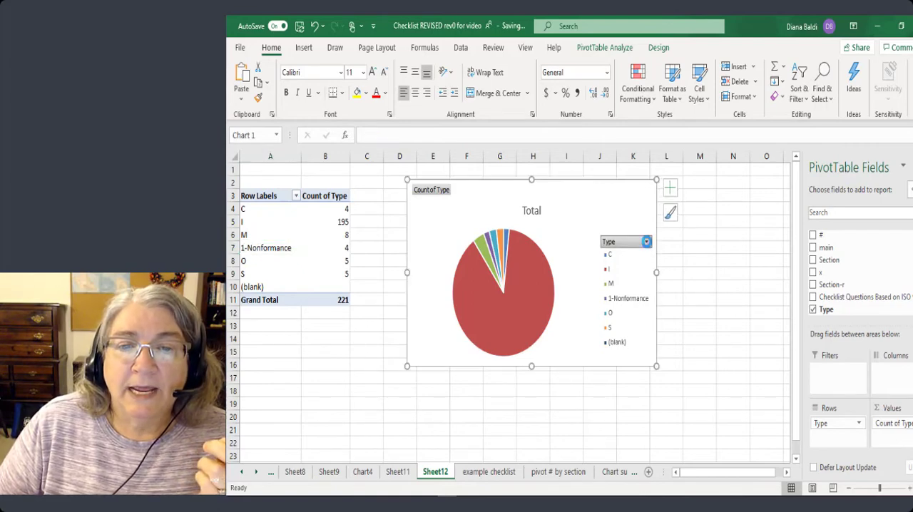
{"action": "left_click", "coordinate": [537, 355]}
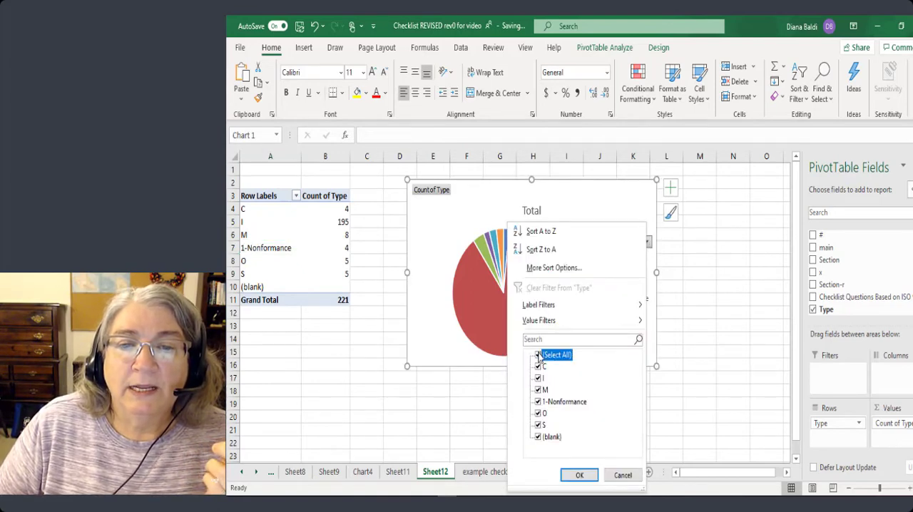
{"action": "left_click", "coordinate": [537, 402]}
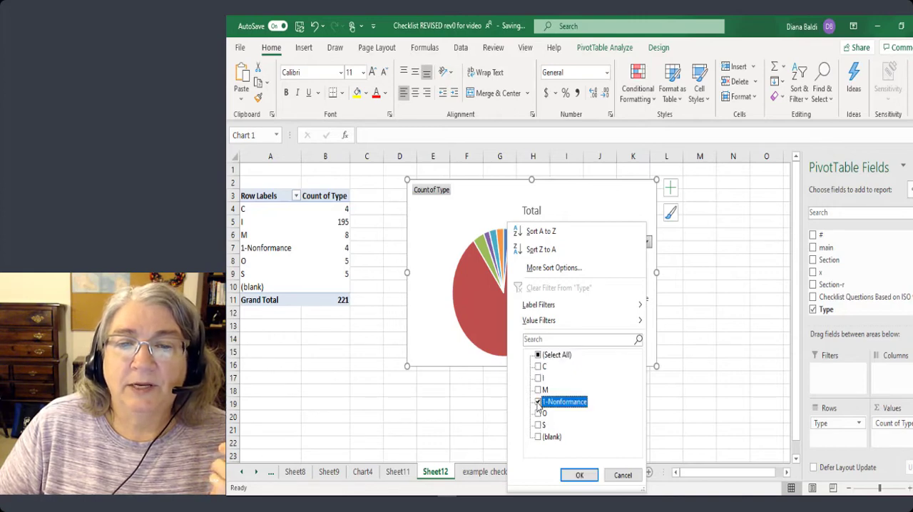
{"action": "left_click", "coordinate": [539, 414]}
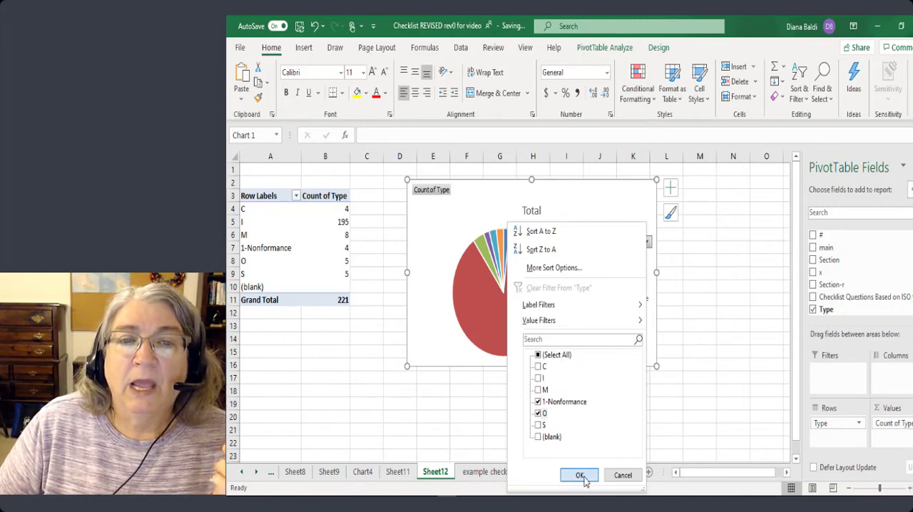
{"action": "left_click", "coordinate": [579, 475]}
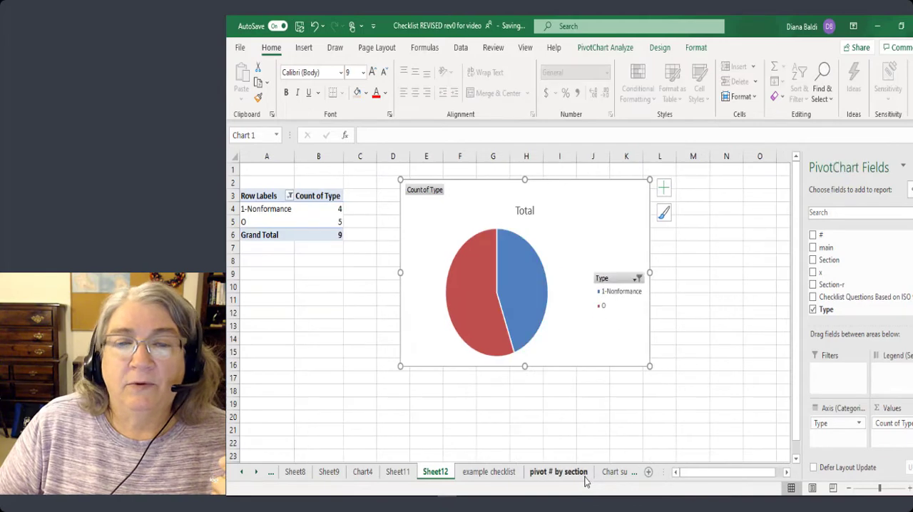
Fill the pie chart's 1-Nonformance slice with solid standard red.
{"action": "left_click", "coordinate": [534, 277]}
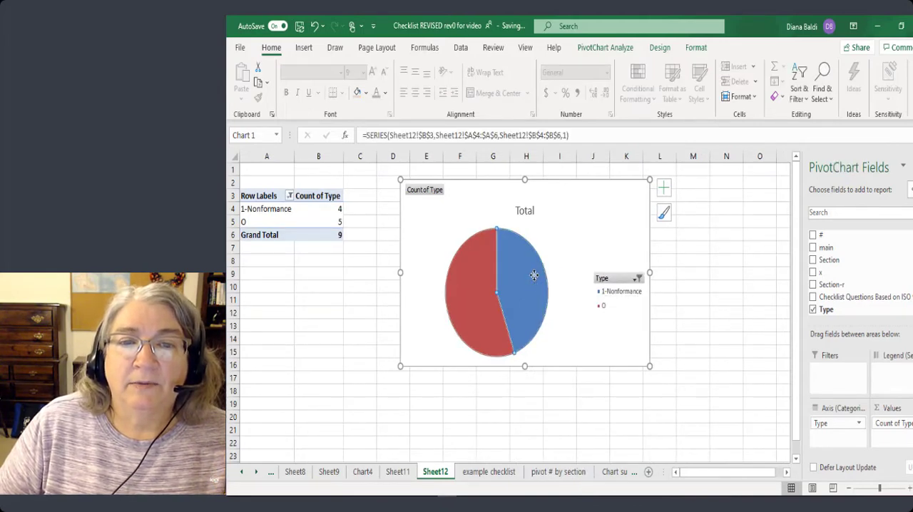
{"action": "left_click", "coordinate": [536, 278]}
{"action": "right_click", "coordinate": [536, 278]}
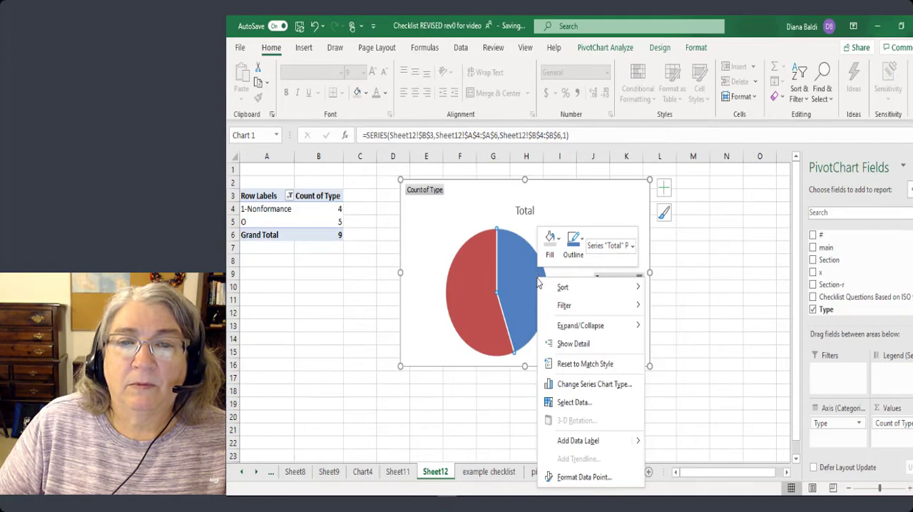
{"action": "left_click", "coordinate": [583, 477]}
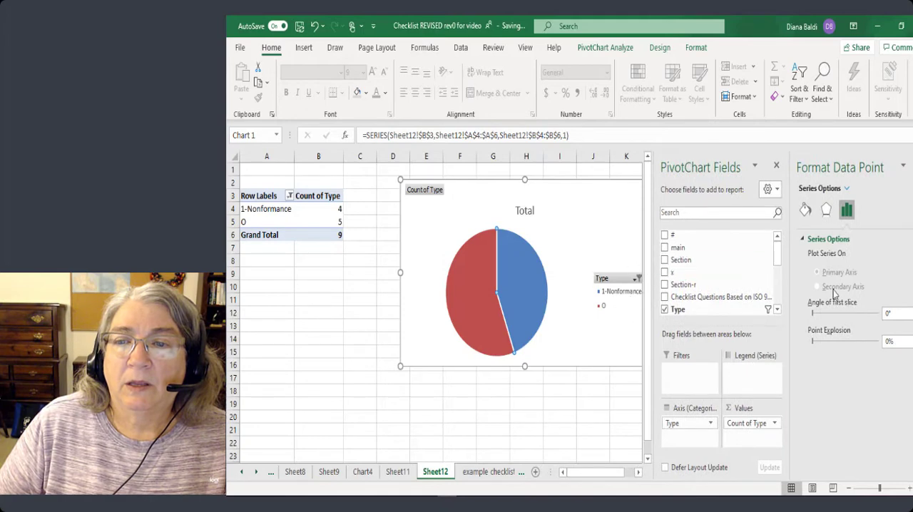
{"action": "left_click", "coordinate": [805, 209]}
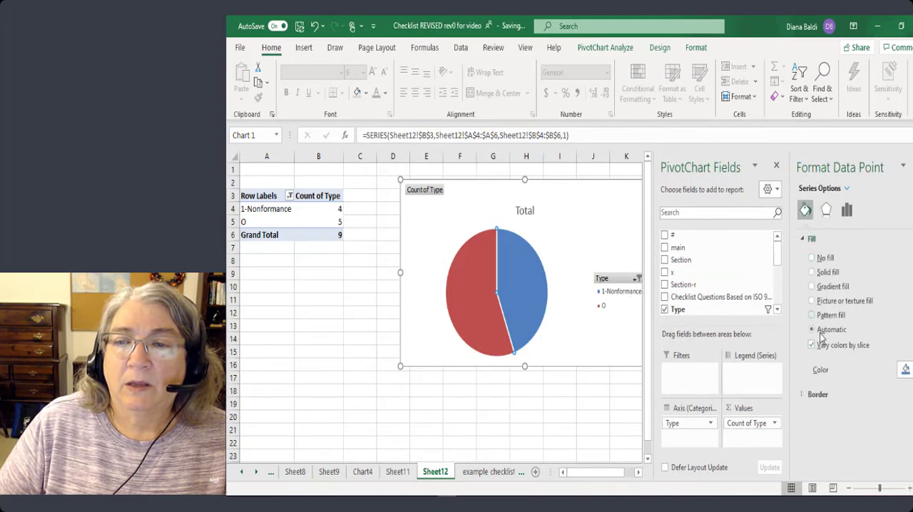
{"action": "left_click", "coordinate": [905, 369]}
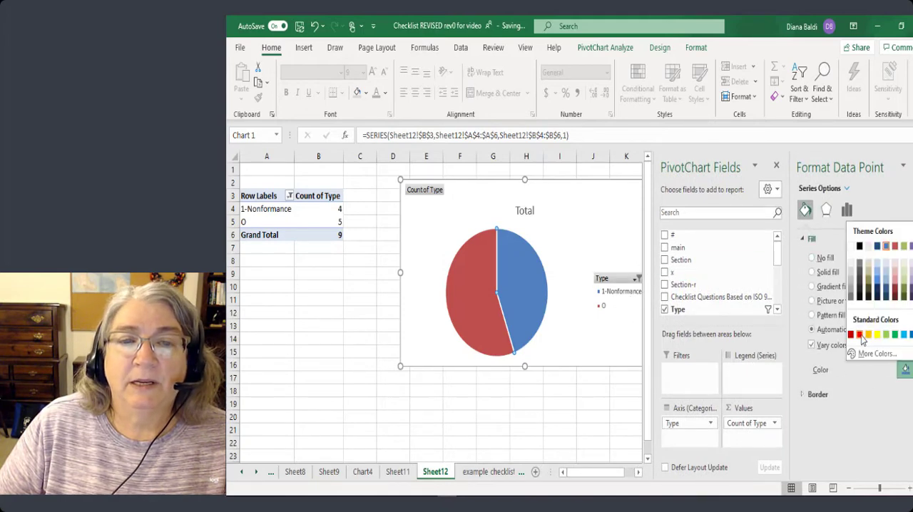
{"action": "left_click", "coordinate": [861, 340]}
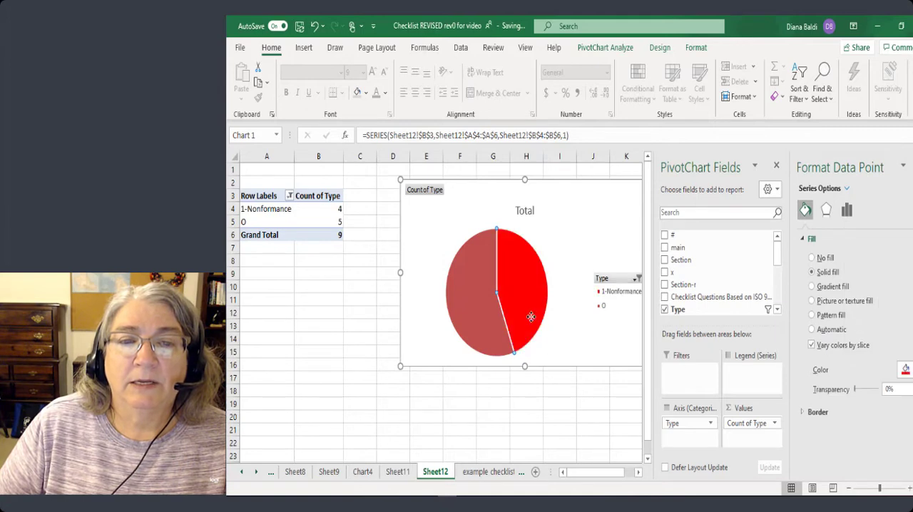
Fill the pie chart's O slice with standard yellow.
{"action": "left_click", "coordinate": [485, 334]}
{"action": "right_click", "coordinate": [485, 334]}
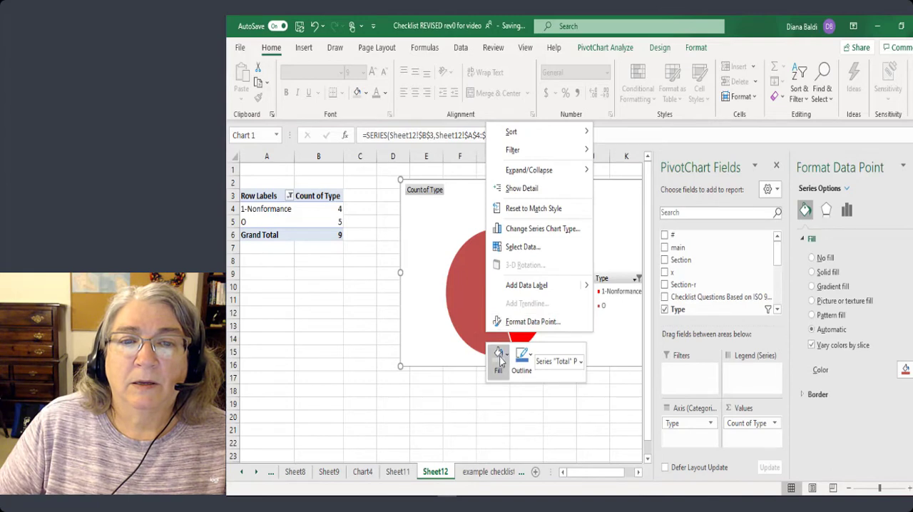
{"action": "left_click", "coordinate": [506, 358]}
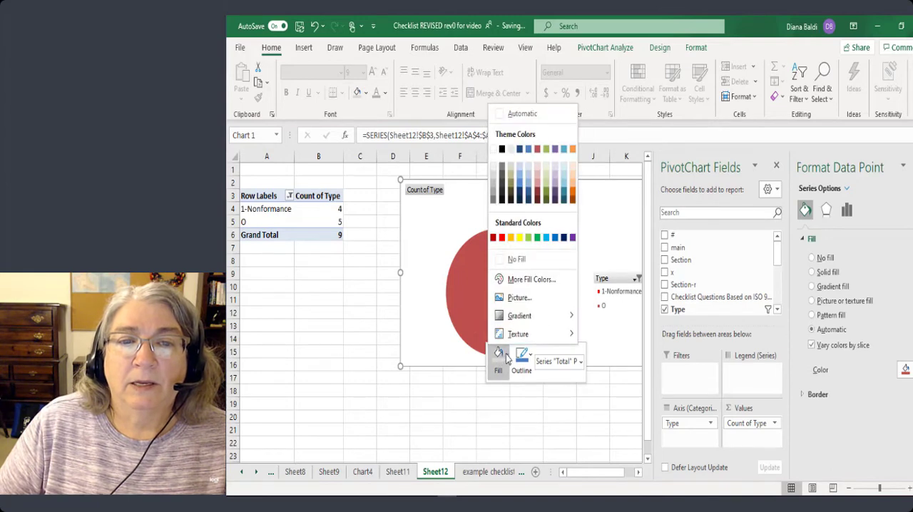
{"action": "left_click", "coordinate": [521, 241]}
{"action": "left_click", "coordinate": [443, 259]}
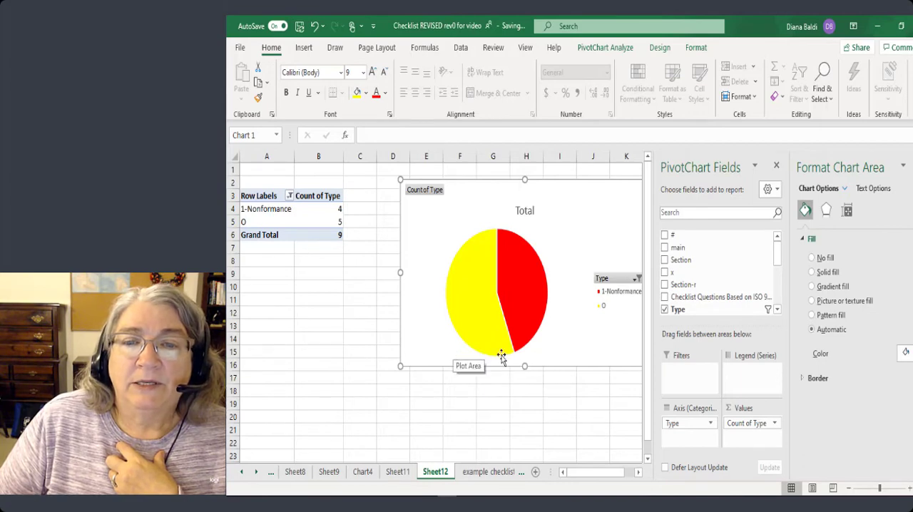
Add types M, C and S to the pie chart's Type filter alongside 1-Nonformance and O.
{"action": "left_click", "coordinate": [637, 279]}
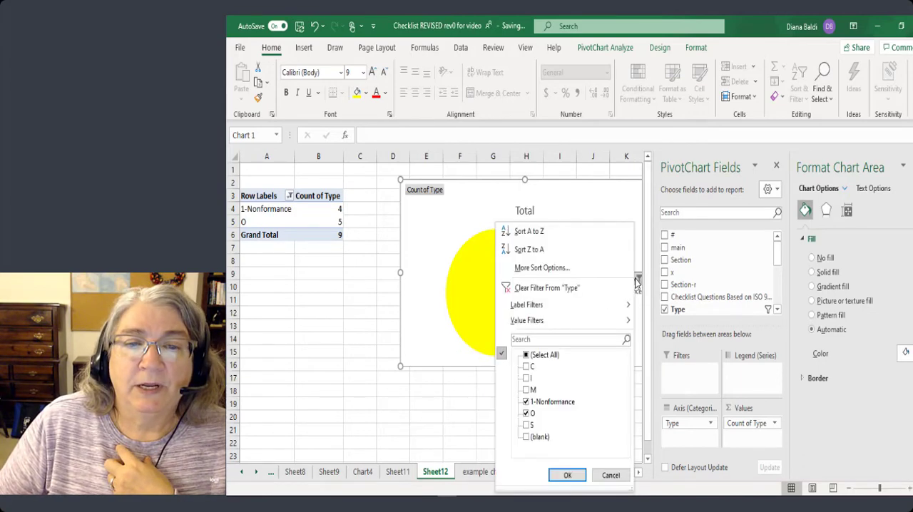
{"action": "left_click", "coordinate": [526, 390]}
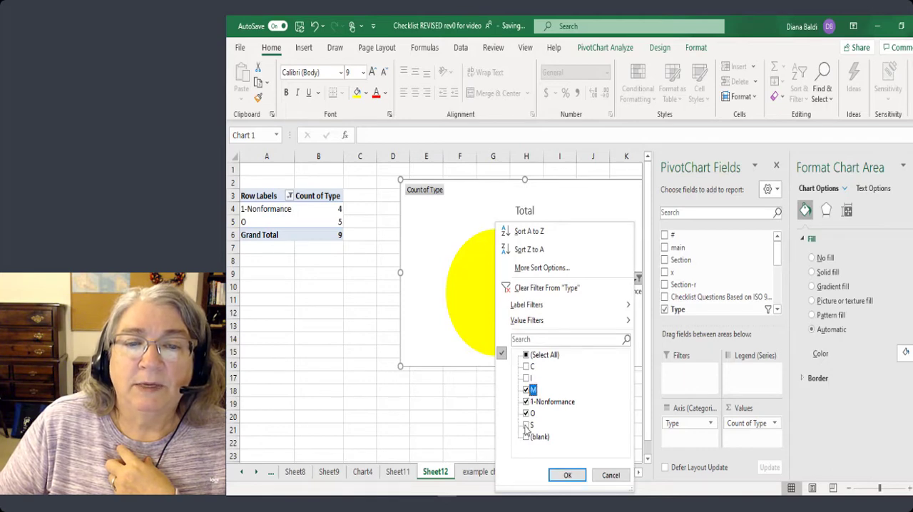
{"action": "left_click", "coordinate": [528, 367]}
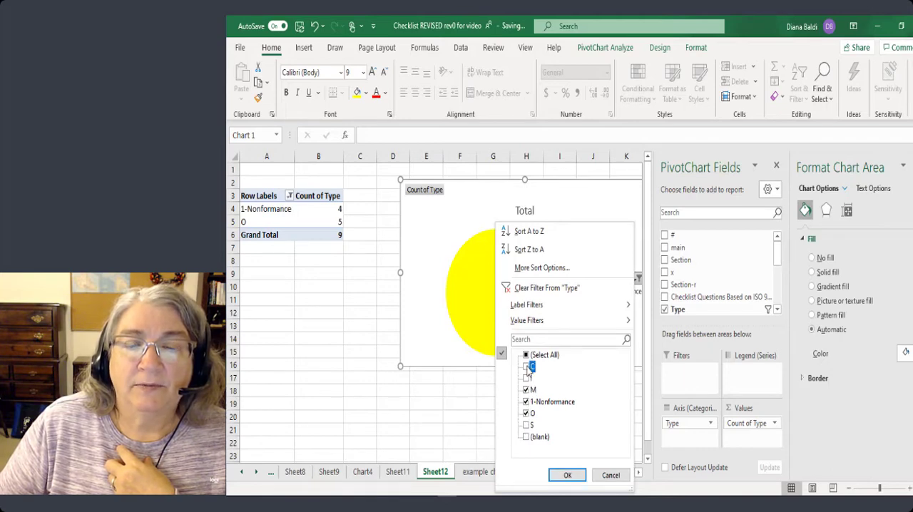
{"action": "left_click", "coordinate": [525, 426]}
{"action": "left_click", "coordinate": [569, 475]}
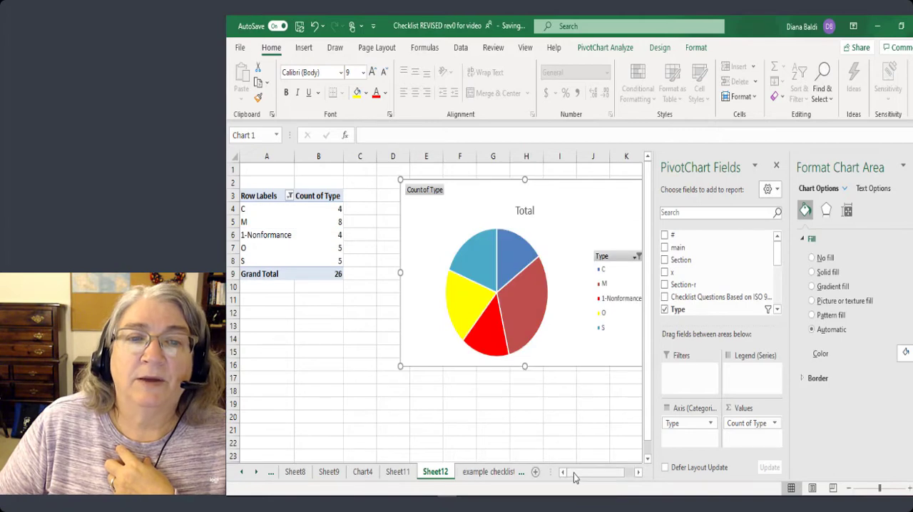
Fill the pie chart's C slice with standard green.
{"action": "left_click", "coordinate": [529, 322]}
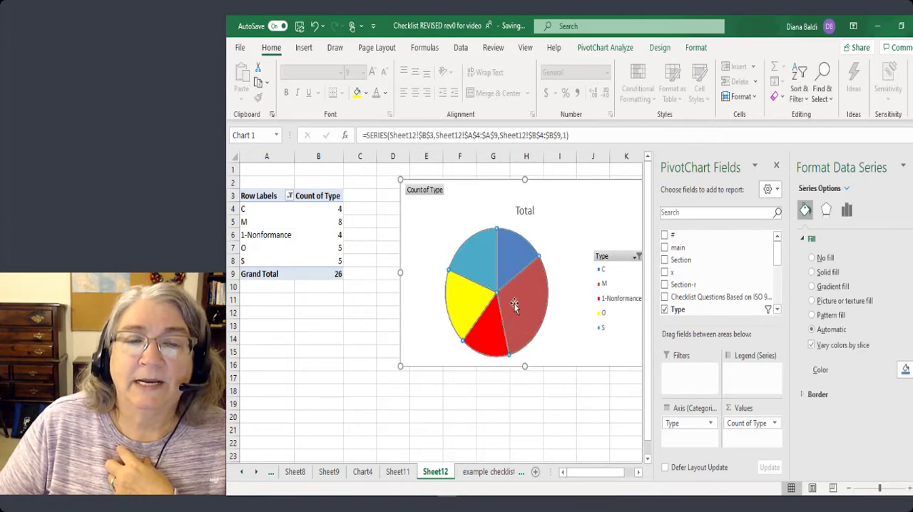
{"action": "left_click", "coordinate": [518, 250]}
{"action": "right_click", "coordinate": [518, 250]}
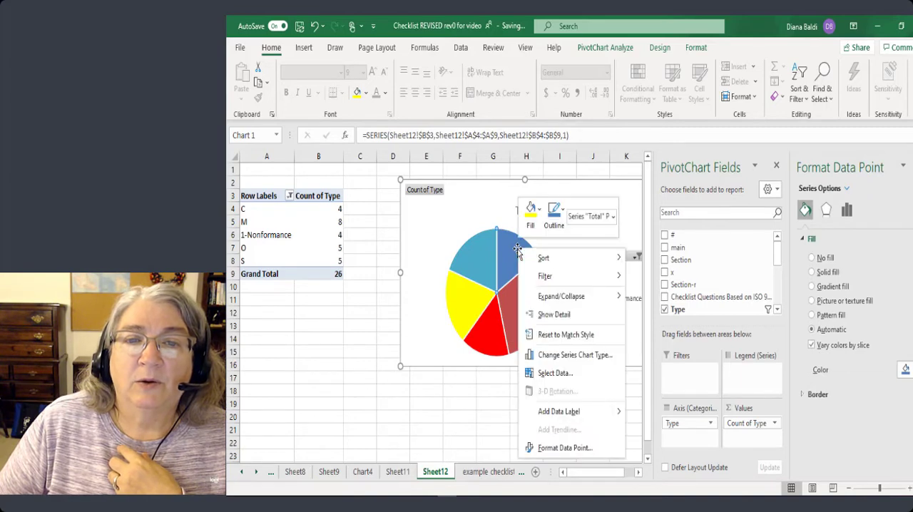
{"action": "left_click", "coordinate": [540, 213]}
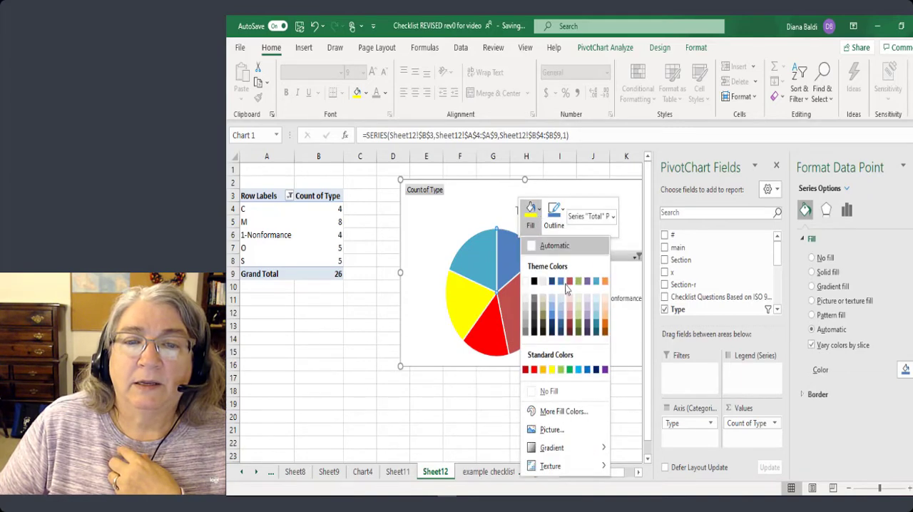
{"action": "left_click", "coordinate": [570, 369]}
Fill the pie chart's M slice with light gray.
{"action": "left_click", "coordinate": [532, 321]}
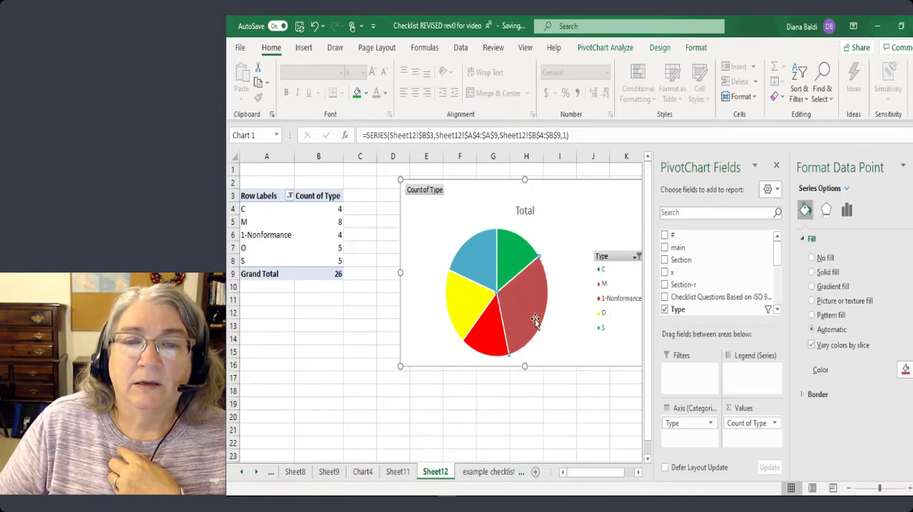
{"action": "right_click", "coordinate": [535, 321]}
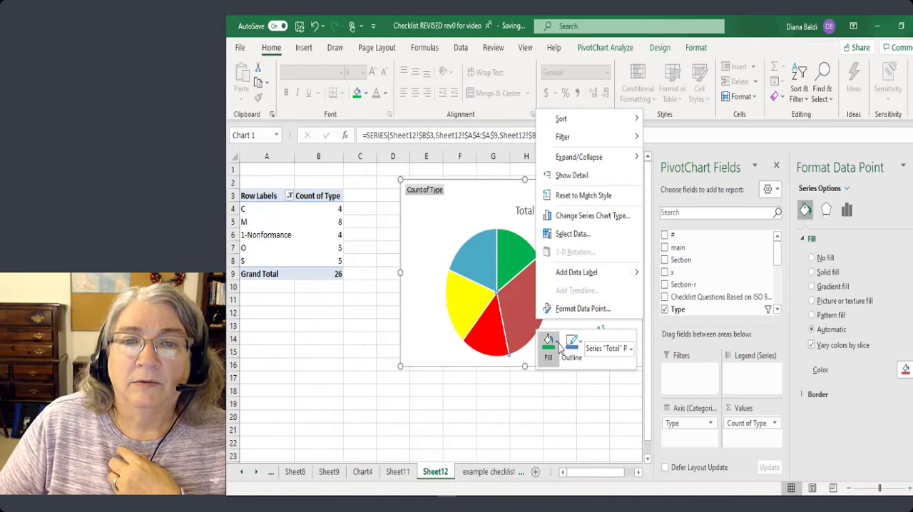
{"action": "left_click", "coordinate": [557, 344]}
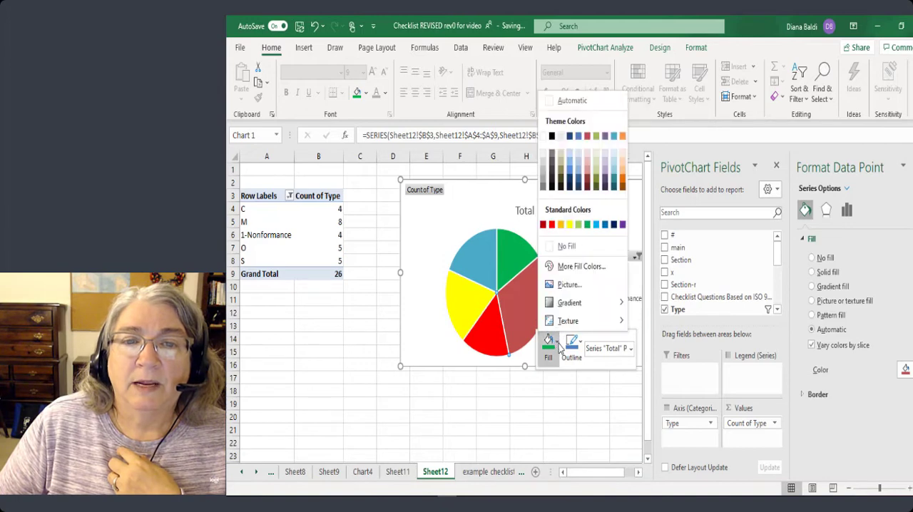
{"action": "left_click", "coordinate": [544, 169]}
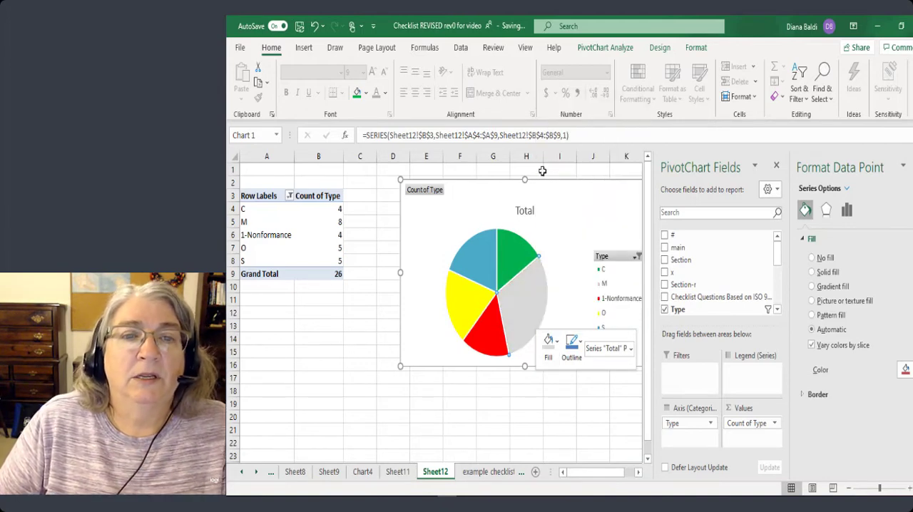
{"action": "left_click", "coordinate": [582, 239]}
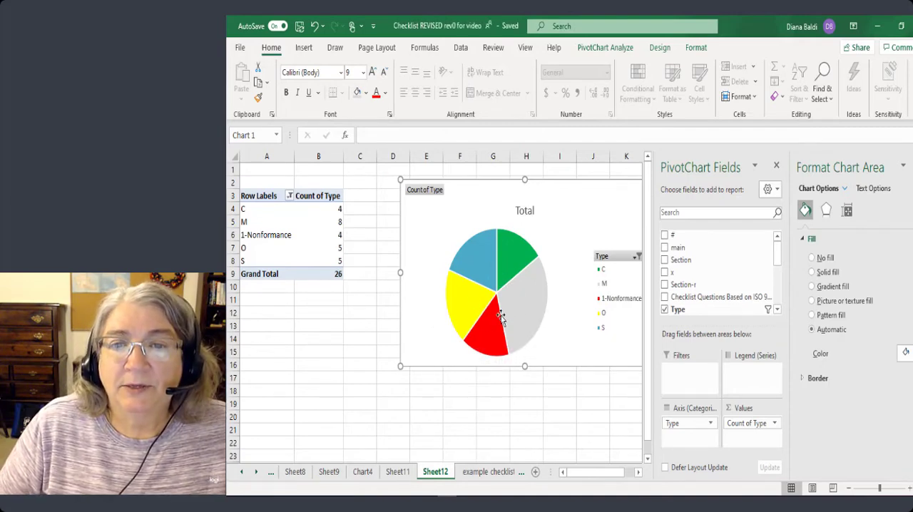
Include type I in the pie chart's Type filter, leaving only blanks excluded.
{"action": "left_click", "coordinate": [637, 257]}
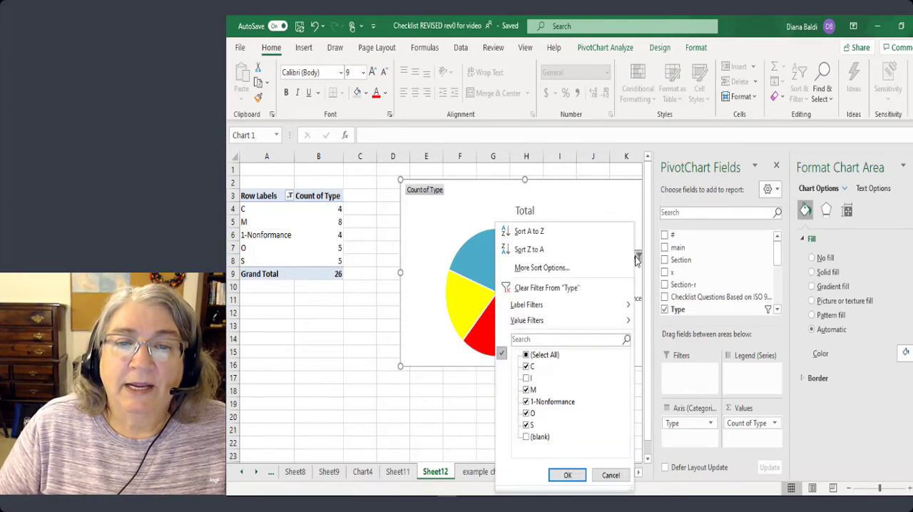
{"action": "left_click", "coordinate": [529, 379]}
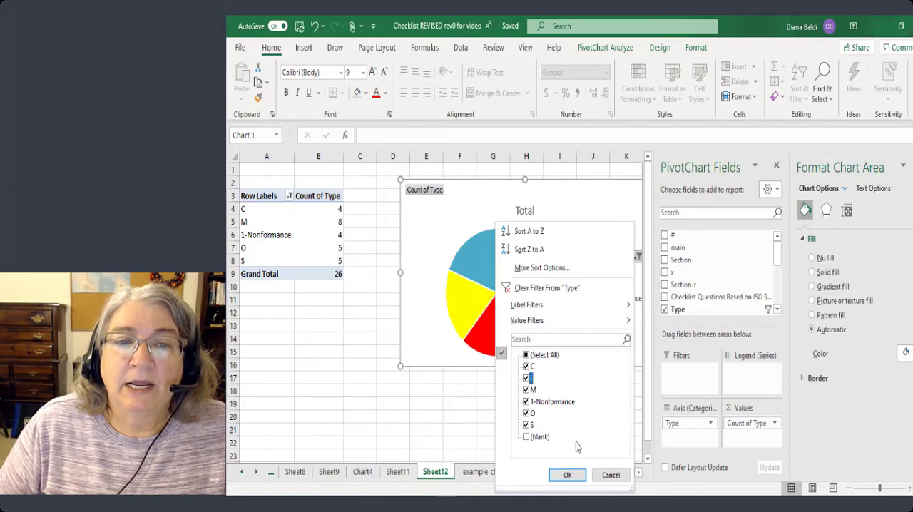
{"action": "left_click", "coordinate": [568, 475]}
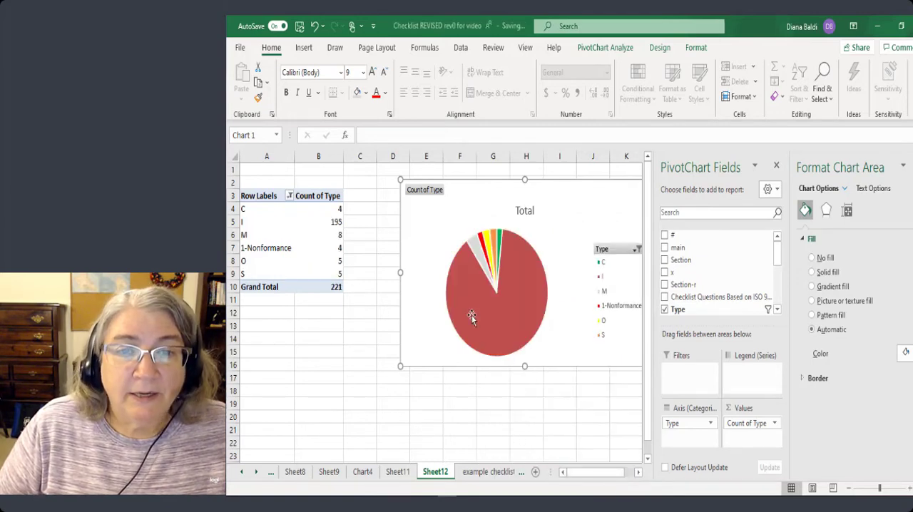
Fill the pie chart's I slice with a light blue linear gradient at a 270° angle.
{"action": "left_click", "coordinate": [532, 297]}
{"action": "left_click", "coordinate": [527, 312]}
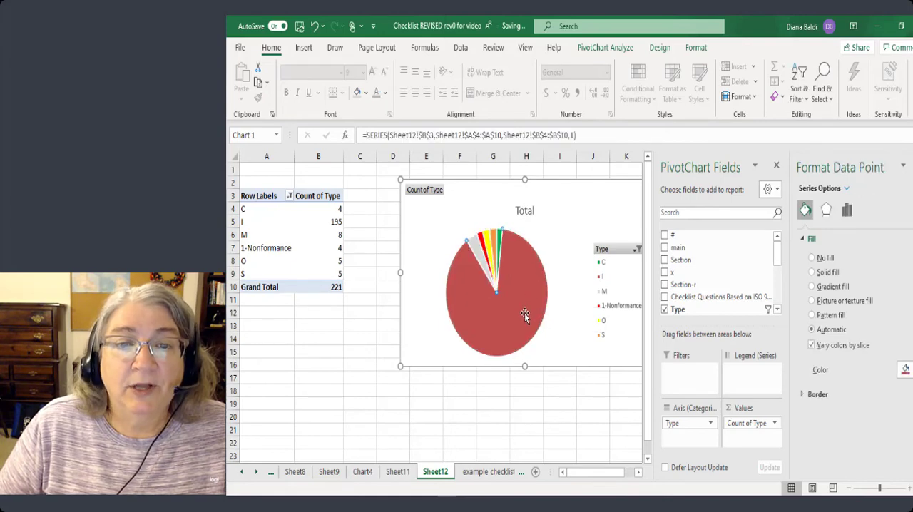
{"action": "right_click", "coordinate": [524, 314]}
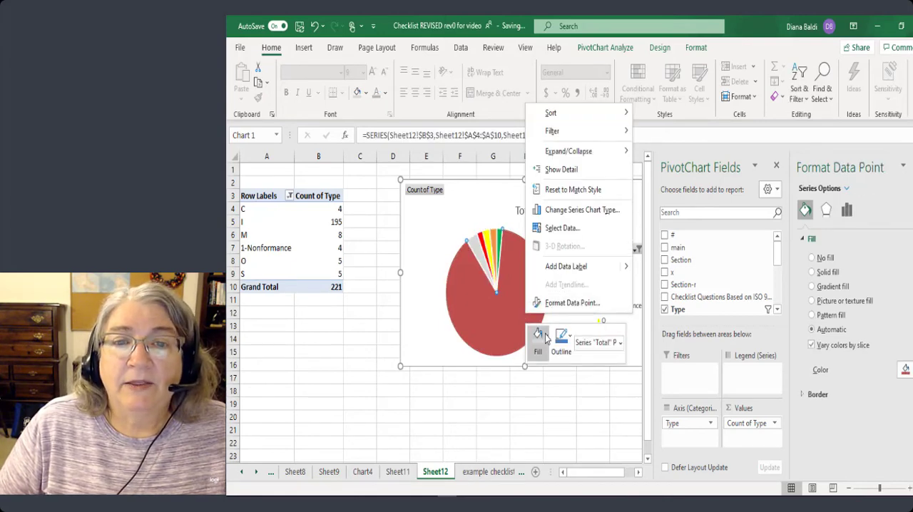
{"action": "left_click", "coordinate": [546, 335]}
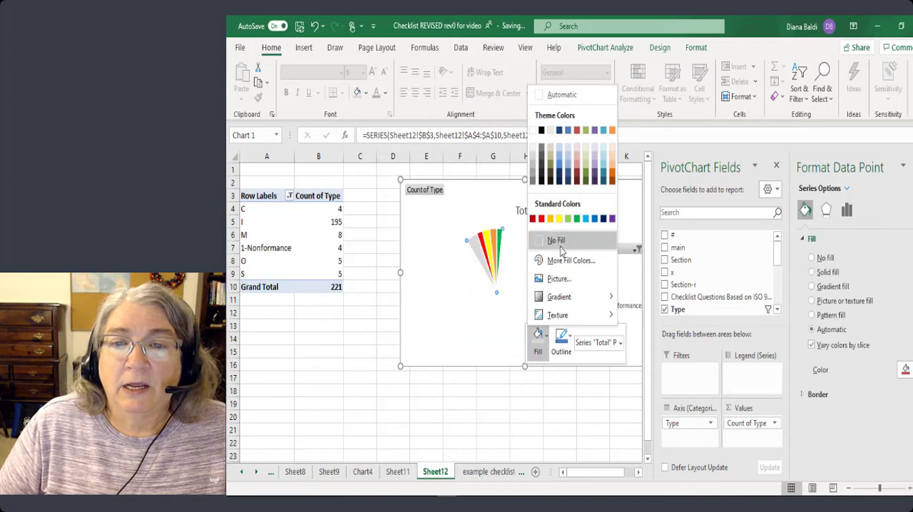
{"action": "mouse_move", "coordinate": [575, 305]}
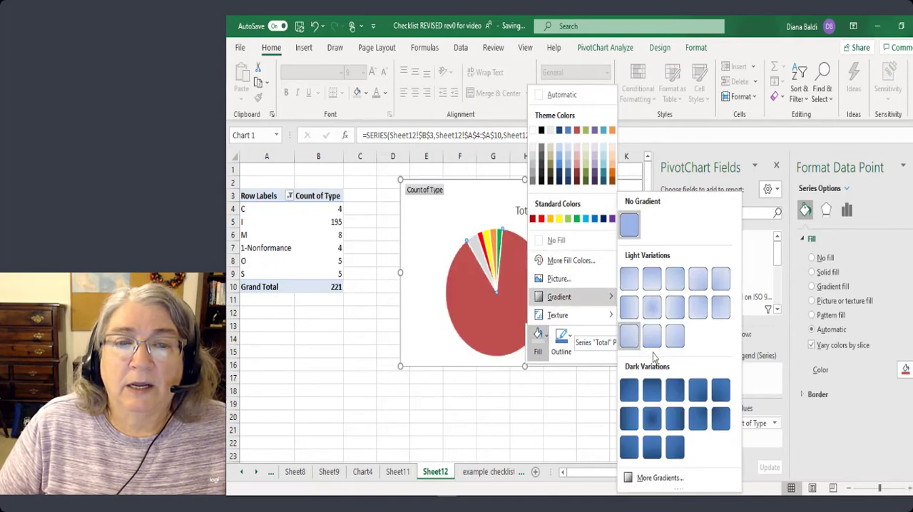
{"action": "left_click", "coordinate": [652, 338]}
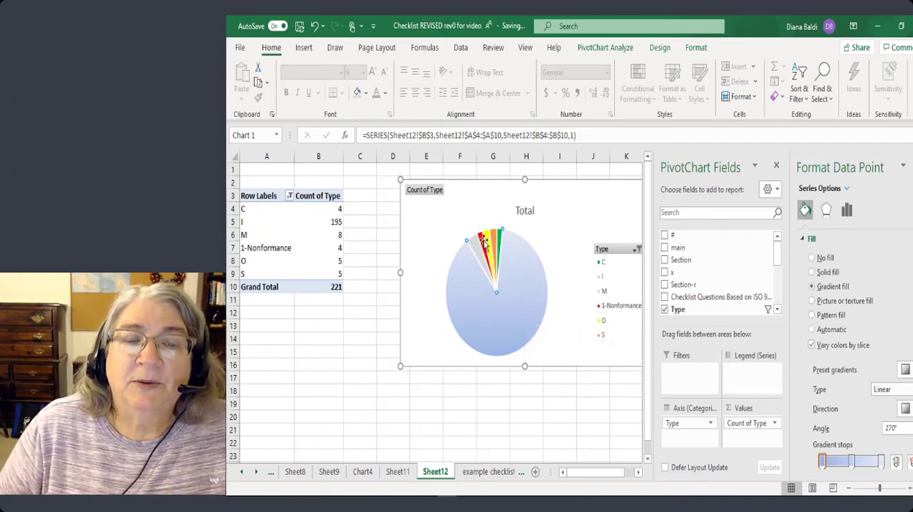
{"action": "mouse_move", "coordinate": [462, 275]}
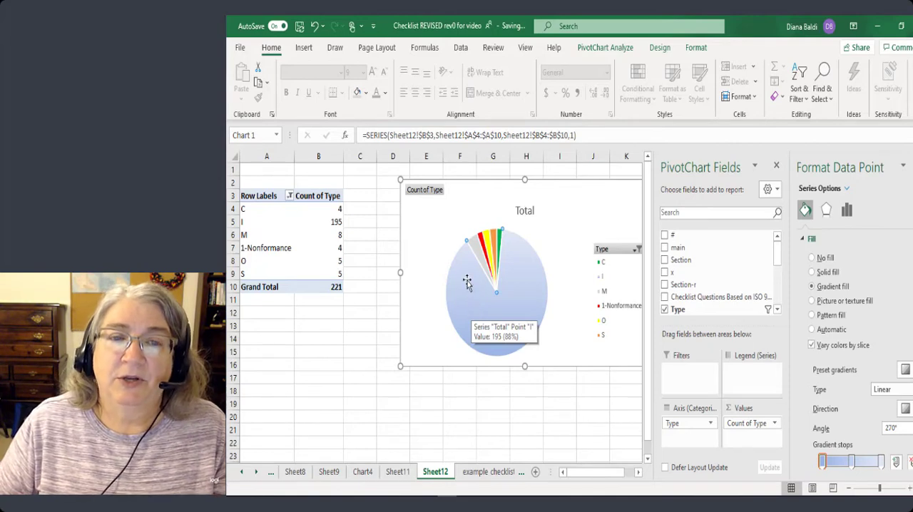
{"action": "mouse_move", "coordinate": [472, 317]}
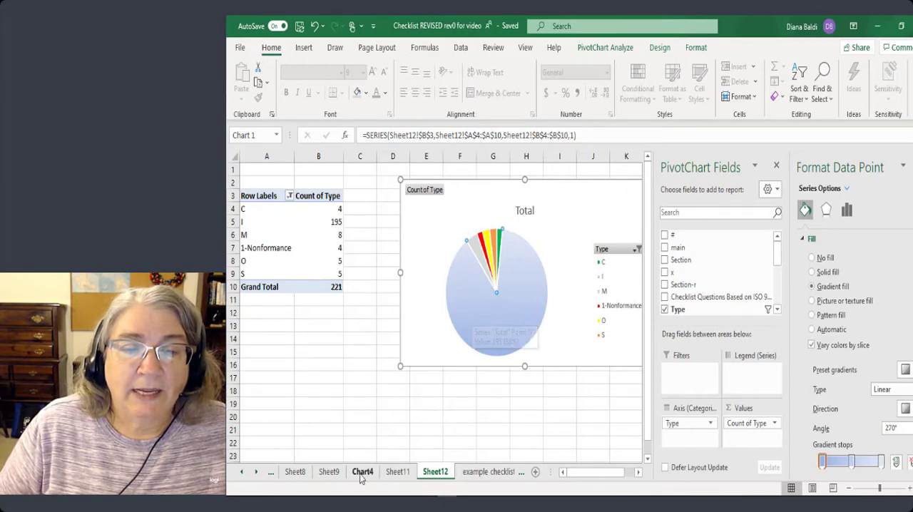
Create a PivotTable on a new worksheet from all the data on the example checklist sheet.
{"action": "left_click", "coordinate": [478, 473]}
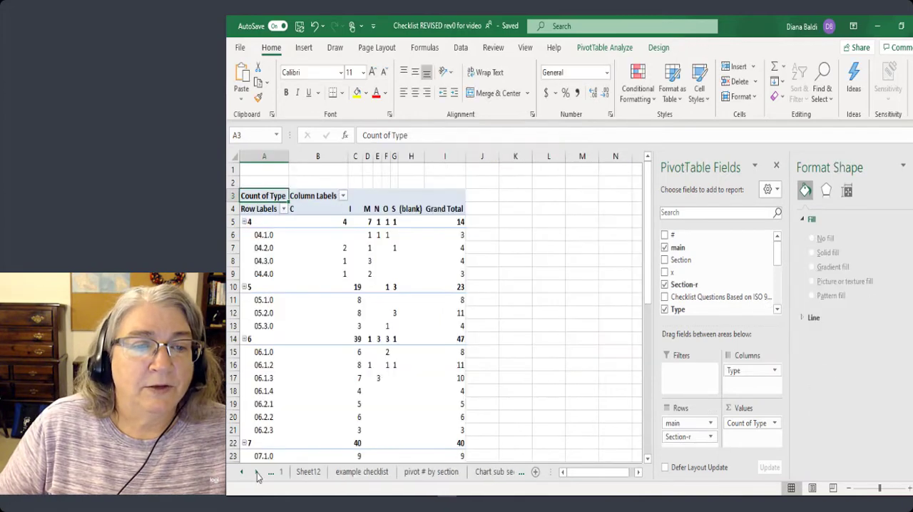
{"action": "left_click", "coordinate": [291, 474]}
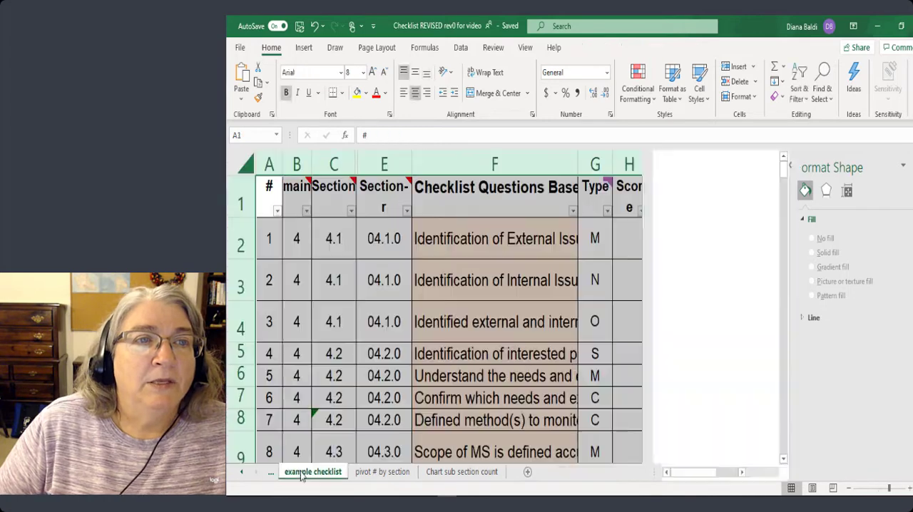
{"action": "left_click", "coordinate": [246, 167]}
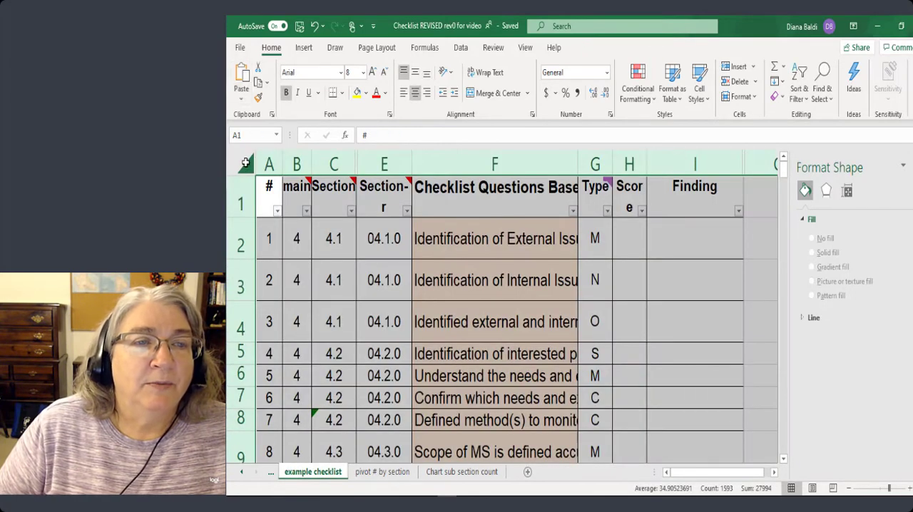
{"action": "left_click", "coordinate": [304, 47]}
{"action": "left_click", "coordinate": [245, 79]}
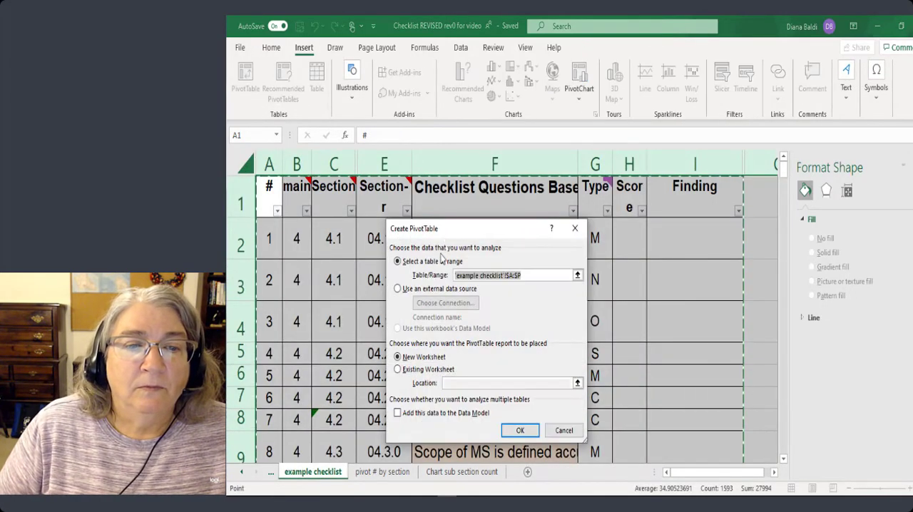
{"action": "left_click", "coordinate": [520, 431]}
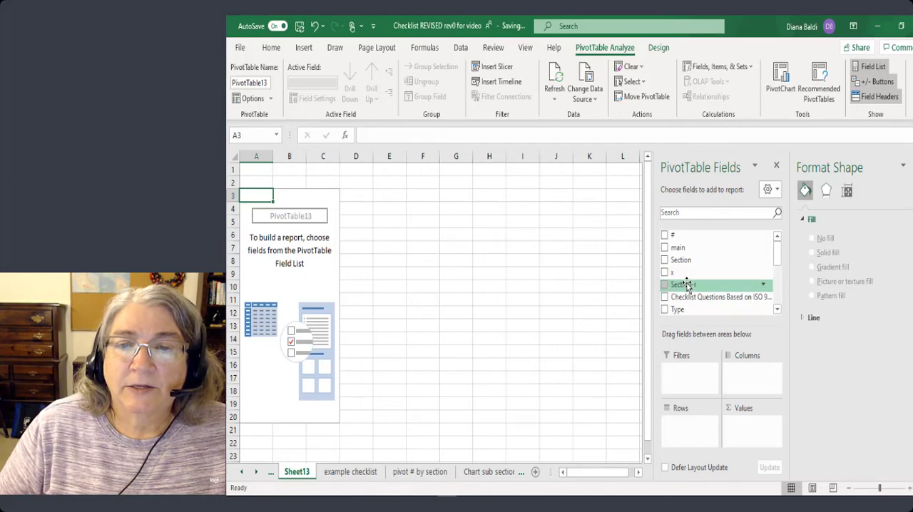
Lay out the new PivotTable with Section as rows, Type as columns and the count of Type as values.
{"action": "left_click_drag", "start_coordinate": [686, 260], "coordinate": [687, 427]}
{"action": "left_click_drag", "start_coordinate": [678, 309], "coordinate": [747, 376]}
{"action": "left_click_drag", "start_coordinate": [677, 309], "coordinate": [754, 428]}
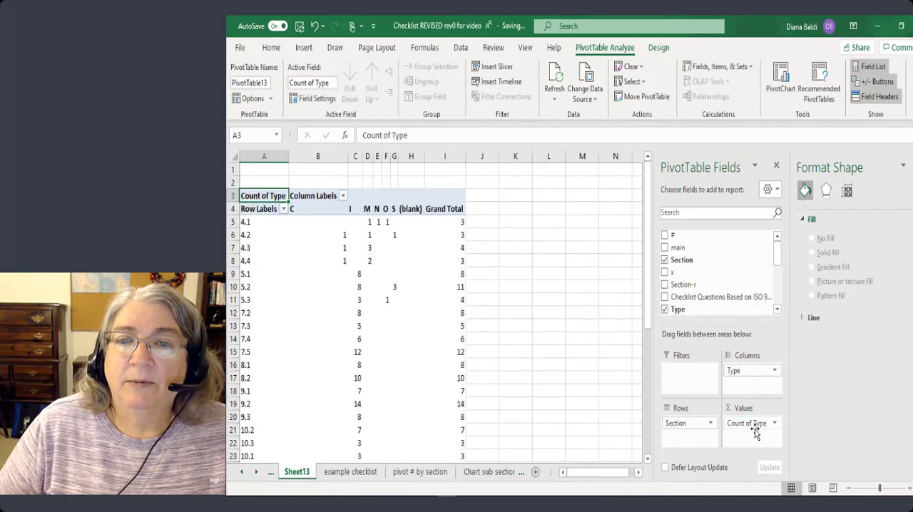
Replace the Section field with main in the PivotTable's rows and select the clause 4 row.
{"action": "scroll", "coordinate": [689, 281], "scroll_direction": "down", "scroll_amount": 1}
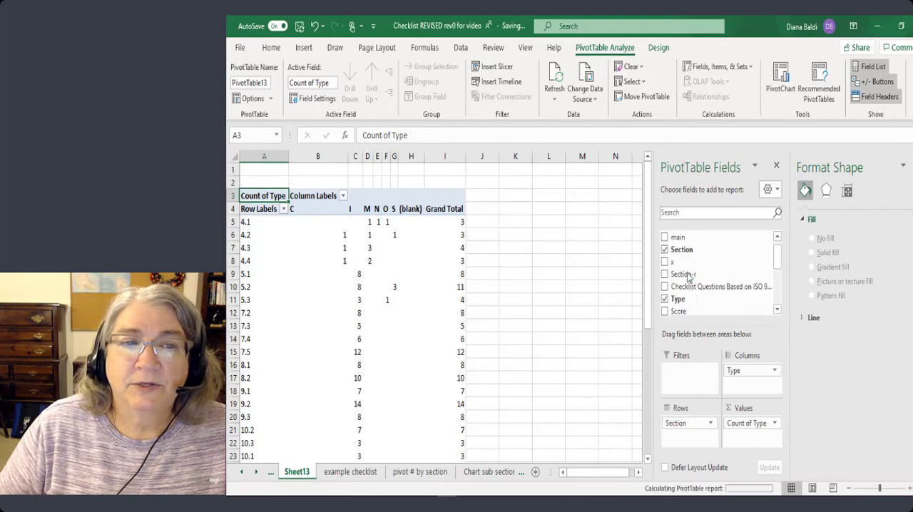
{"action": "left_click", "coordinate": [681, 249]}
{"action": "left_click_drag", "start_coordinate": [676, 237], "coordinate": [688, 421]}
{"action": "left_click_drag", "start_coordinate": [688, 420], "coordinate": [689, 422]}
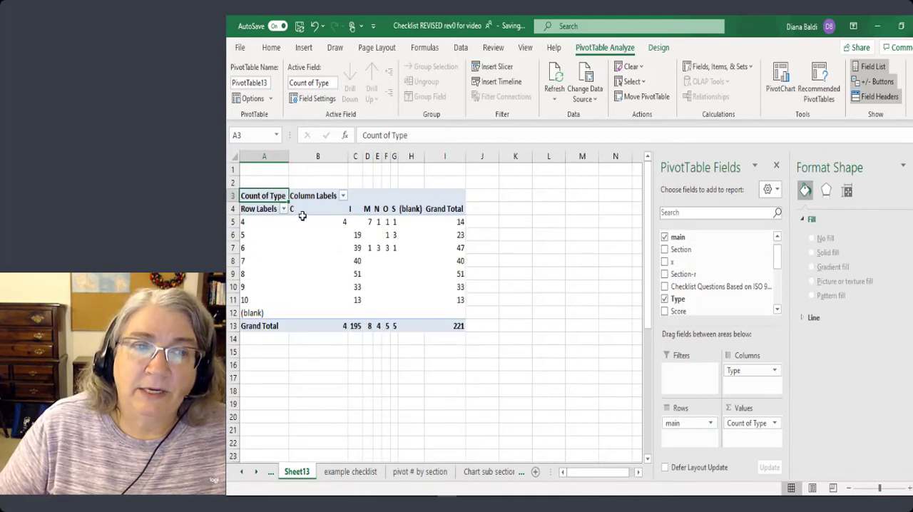
{"action": "left_click", "coordinate": [248, 223]}
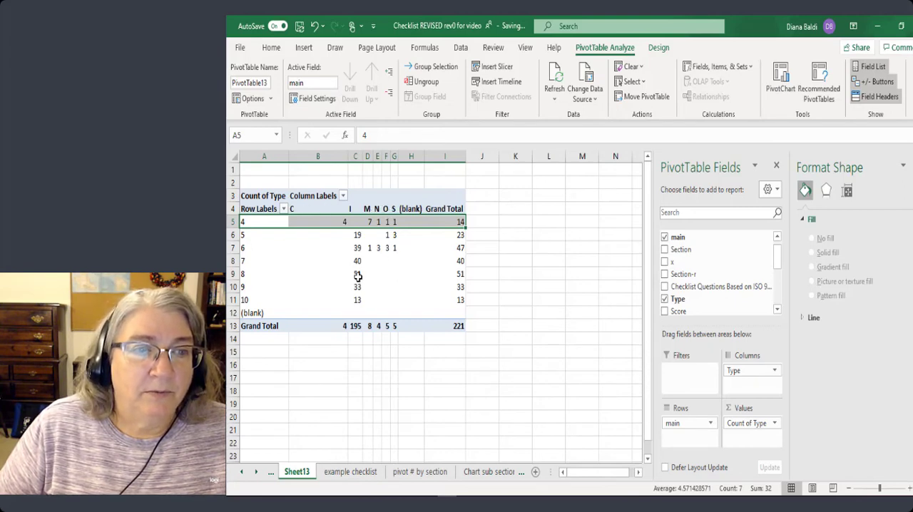
Nest the Section-r field beneath main in the PivotTable's rows.
{"action": "left_click", "coordinate": [244, 474]}
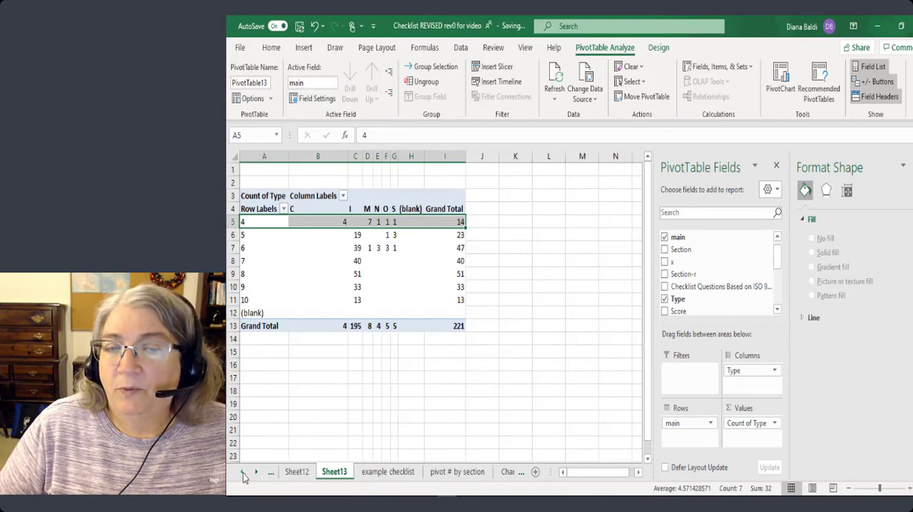
{"action": "left_click", "coordinate": [243, 474]}
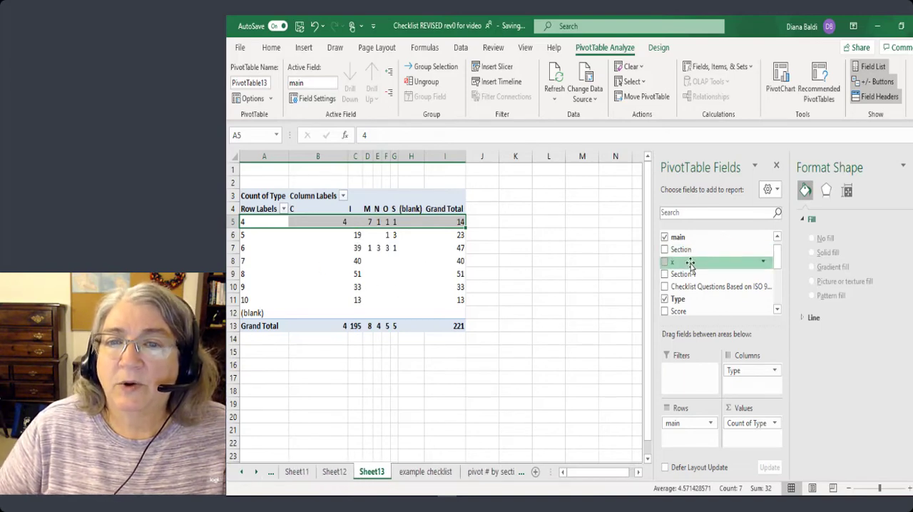
{"action": "left_click_drag", "start_coordinate": [689, 274], "coordinate": [690, 436]}
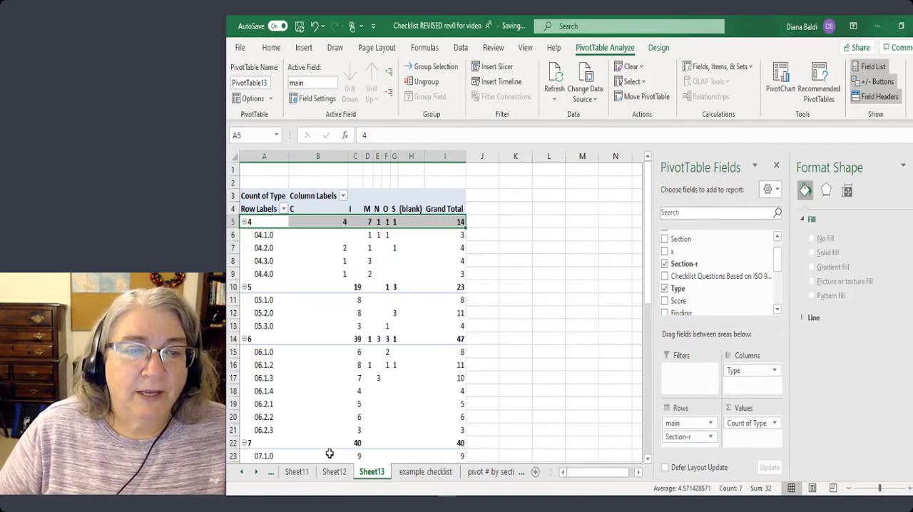
Apply the quick layout with a data table and vertical axis title to the chart on the final chart by main sections sheet.
{"action": "left_click", "coordinate": [244, 477]}
{"action": "left_click", "coordinate": [314, 472]}
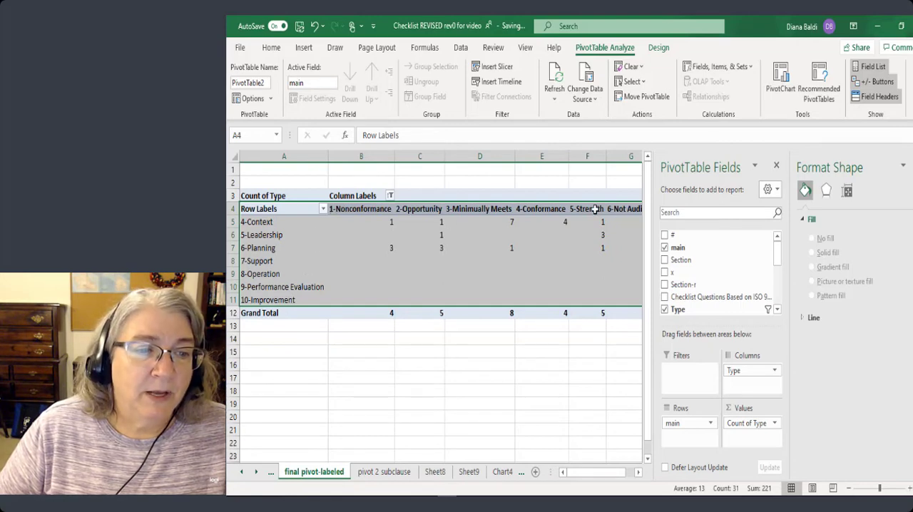
{"action": "left_click", "coordinate": [243, 474]}
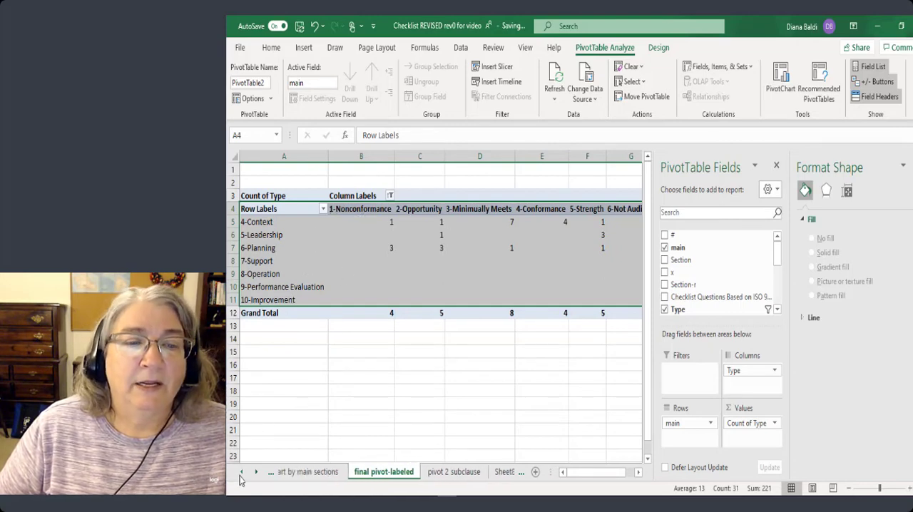
{"action": "left_click", "coordinate": [288, 473]}
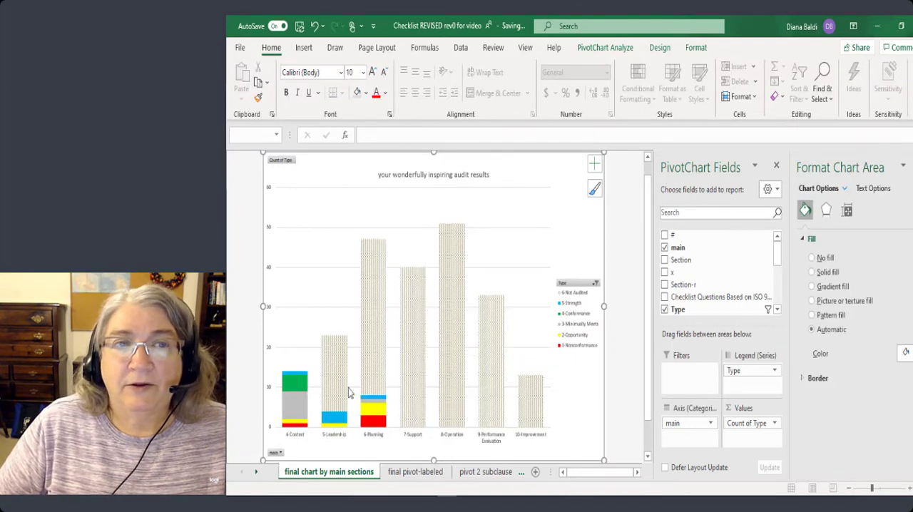
{"action": "left_click", "coordinate": [660, 48]}
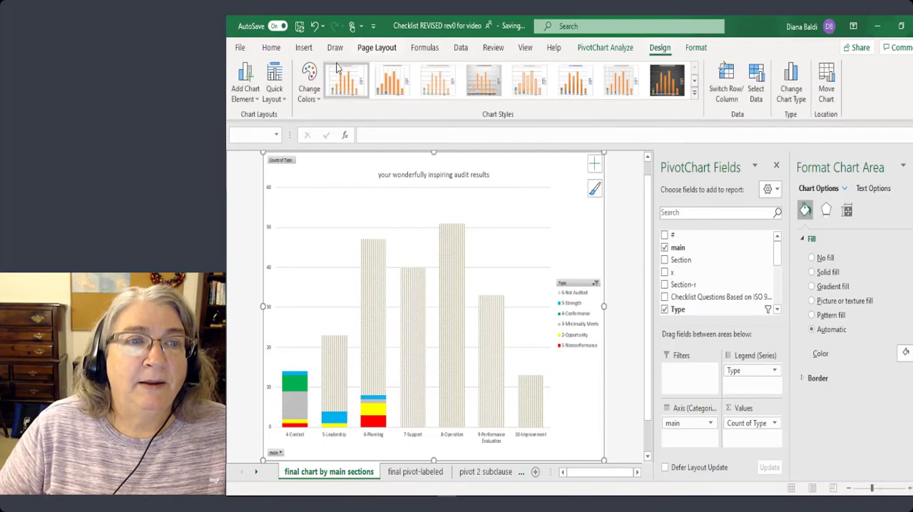
{"action": "left_click", "coordinate": [282, 99]}
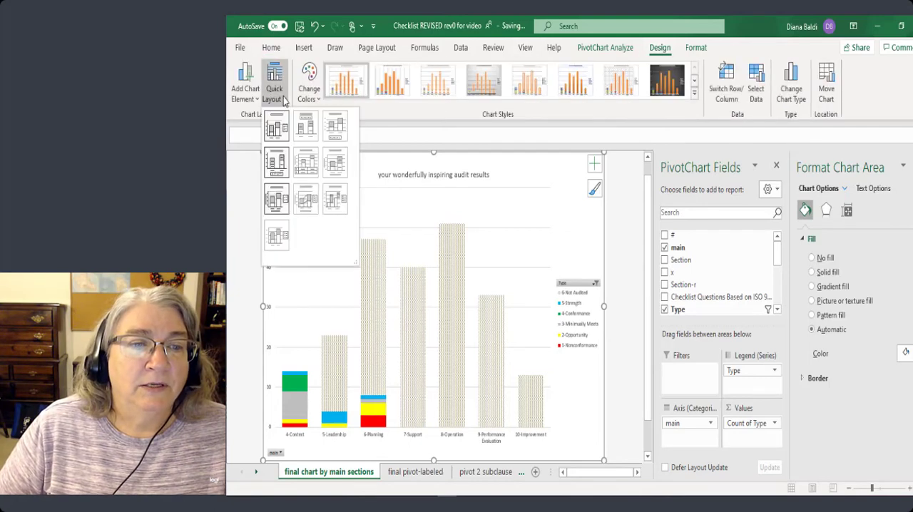
{"action": "left_click", "coordinate": [309, 167]}
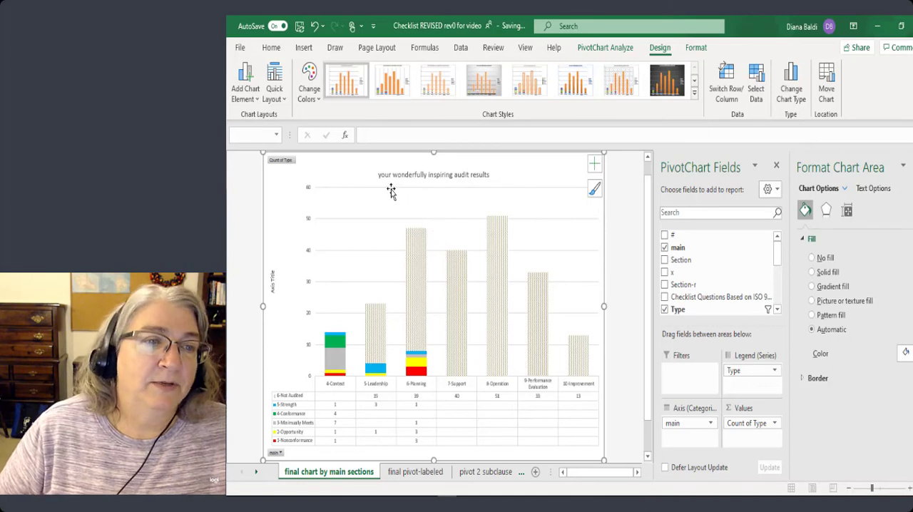
Replace the chart's vertical axis title with "count of findings".
{"action": "left_click", "coordinate": [271, 284]}
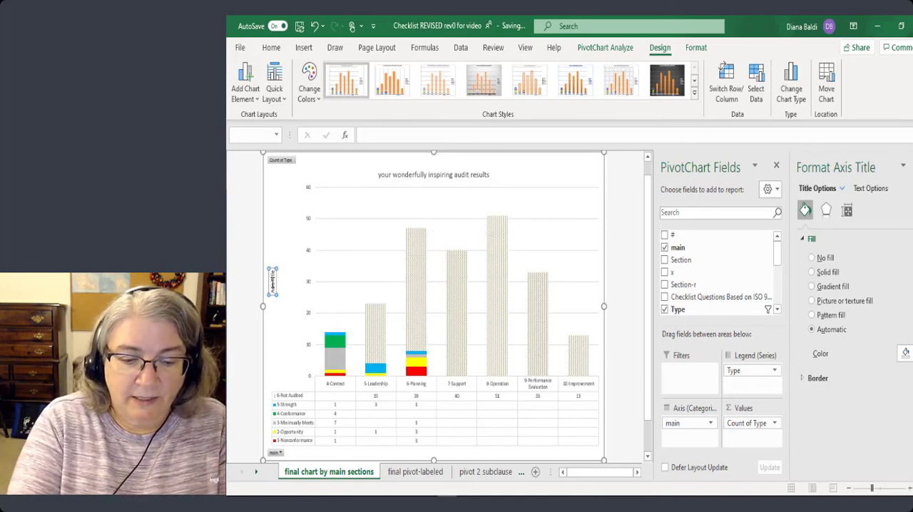
{"action": "left_click_drag", "start_coordinate": [271, 270], "coordinate": [272, 265]}
{"action": "key", "text": "Delete"}
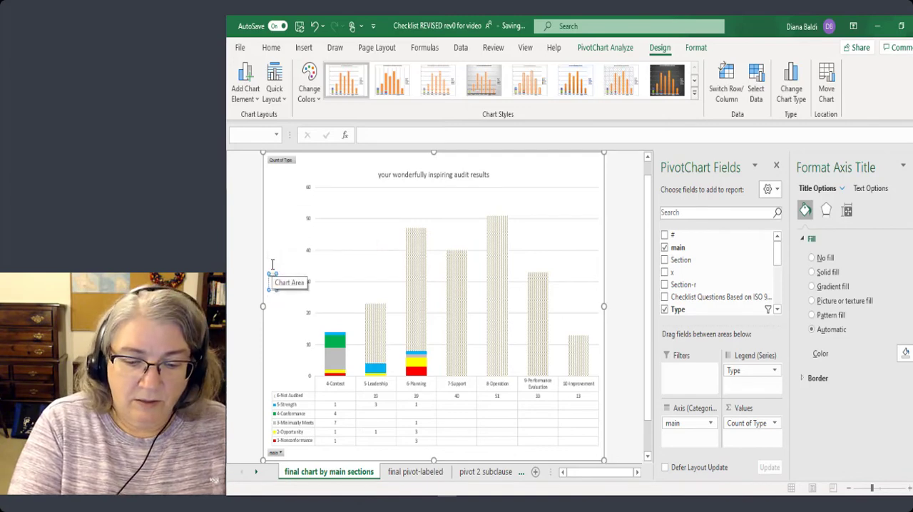
{"action": "type", "text": "count of findings"}
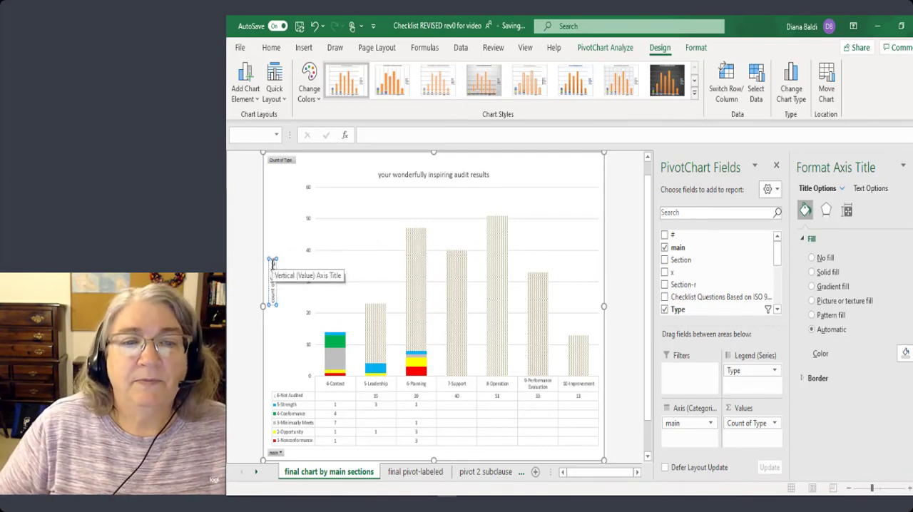
{"action": "left_click", "coordinate": [285, 306]}
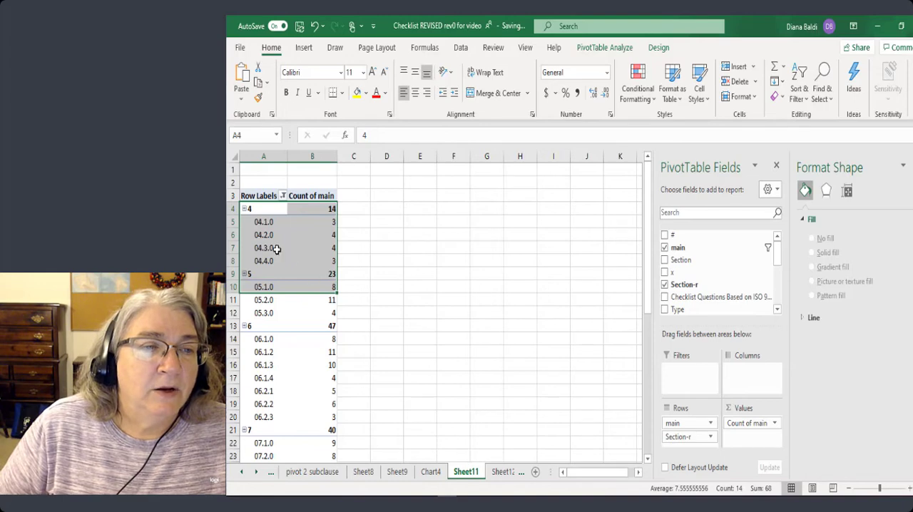
Refresh the clause and section count PivotTable on Sheet11 and check its rows down to the grand total.
{"action": "scroll", "coordinate": [268, 246], "scroll_direction": "down", "scroll_amount": 5}
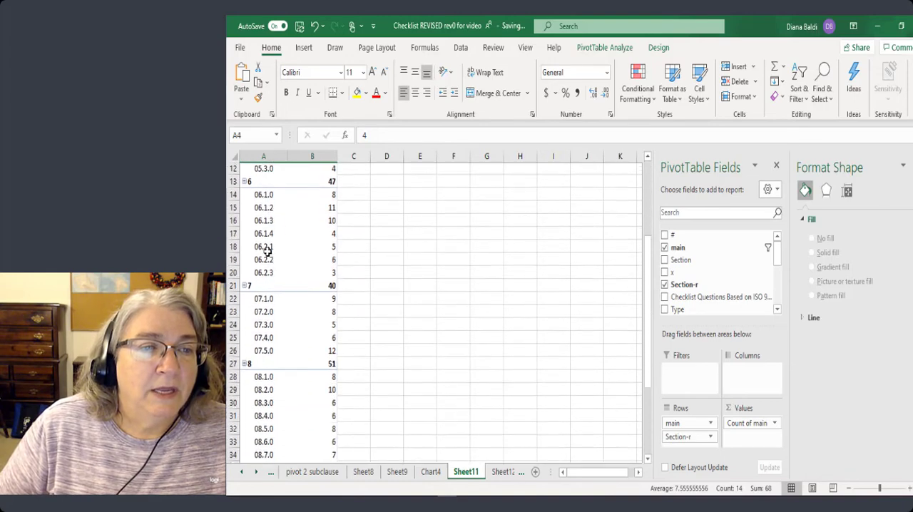
{"action": "scroll", "coordinate": [269, 249], "scroll_direction": "down", "scroll_amount": 4}
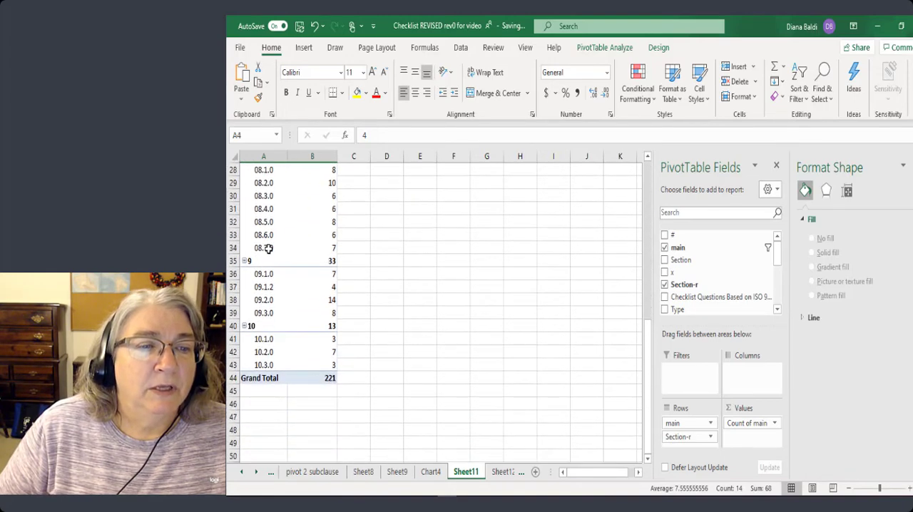
{"action": "scroll", "coordinate": [268, 248], "scroll_direction": "up", "scroll_amount": 4}
{"action": "scroll", "coordinate": [283, 229], "scroll_direction": "up", "scroll_amount": 5}
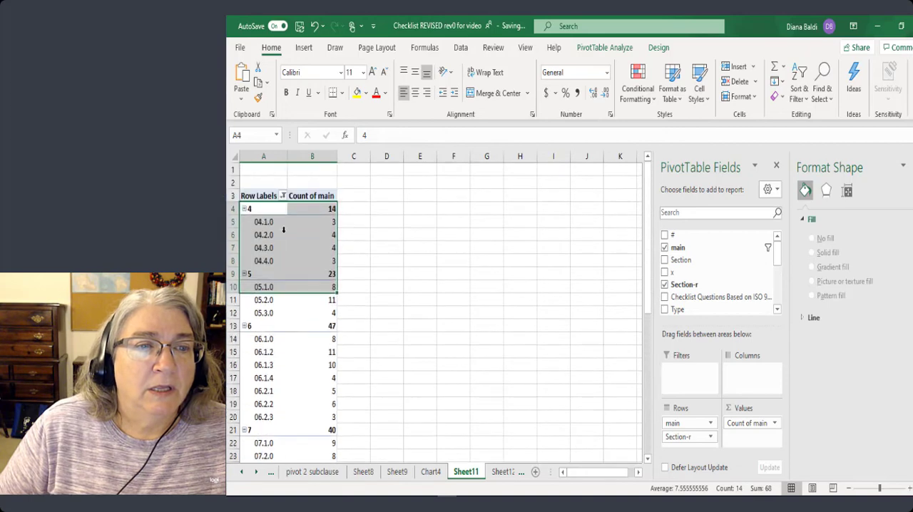
{"action": "right_click", "coordinate": [297, 229]}
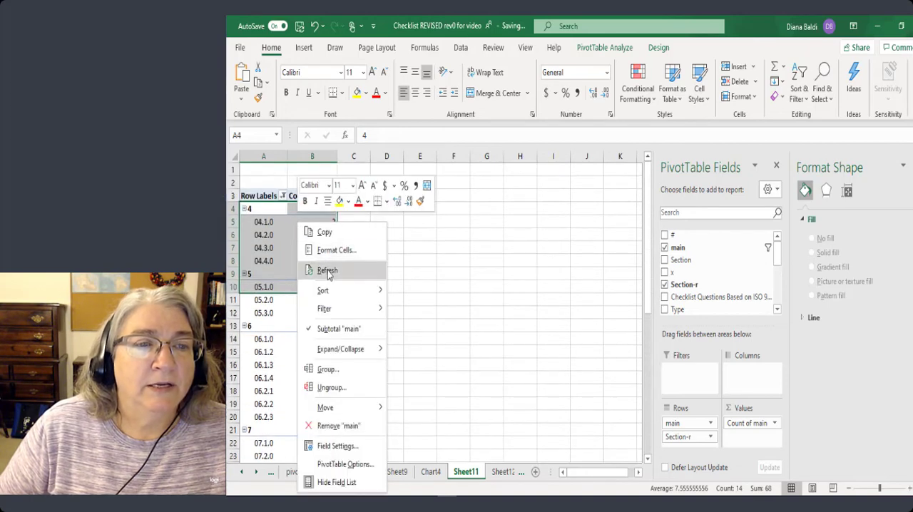
{"action": "left_click", "coordinate": [328, 271]}
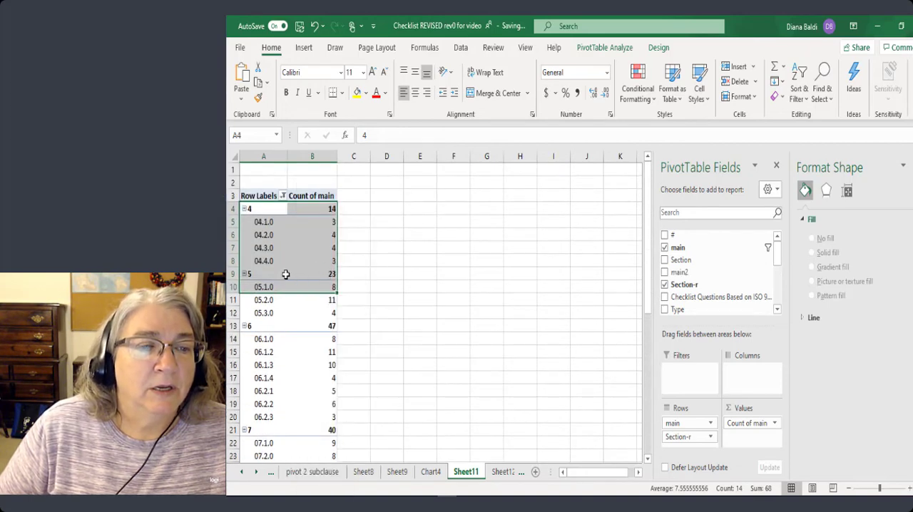
{"action": "scroll", "coordinate": [286, 274], "scroll_direction": "down", "scroll_amount": 7}
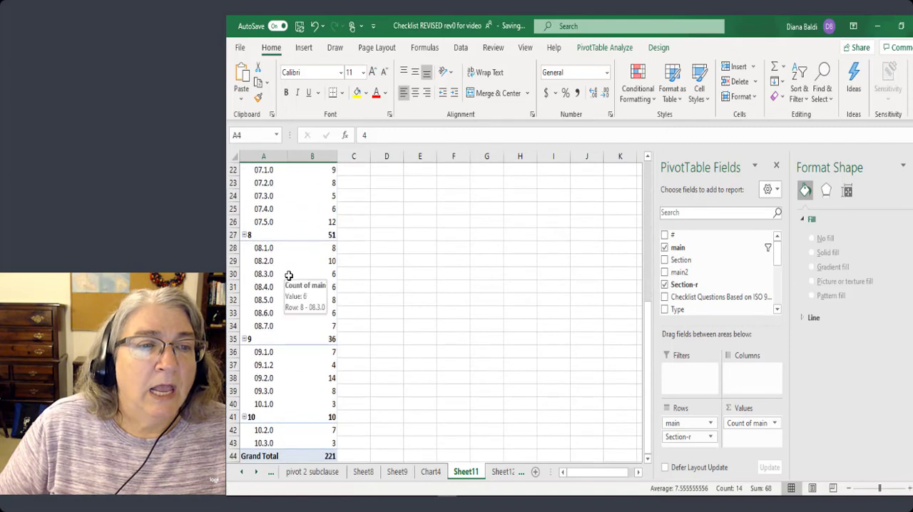
{"action": "scroll", "coordinate": [289, 275], "scroll_direction": "down", "scroll_amount": 2}
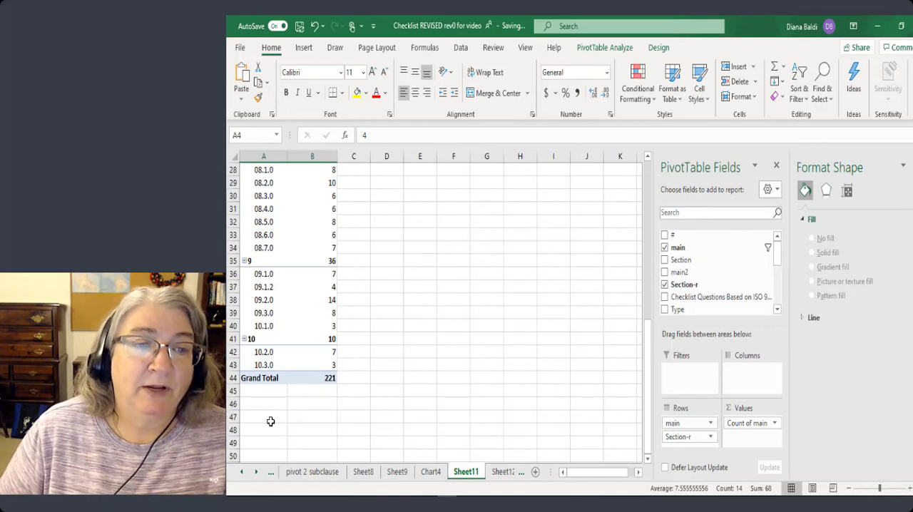
Filter the main column on the example checklist sheet to show only clause 9.
{"action": "left_click", "coordinate": [255, 475]}
{"action": "left_click", "coordinate": [255, 474]}
{"action": "left_click", "coordinate": [256, 474]}
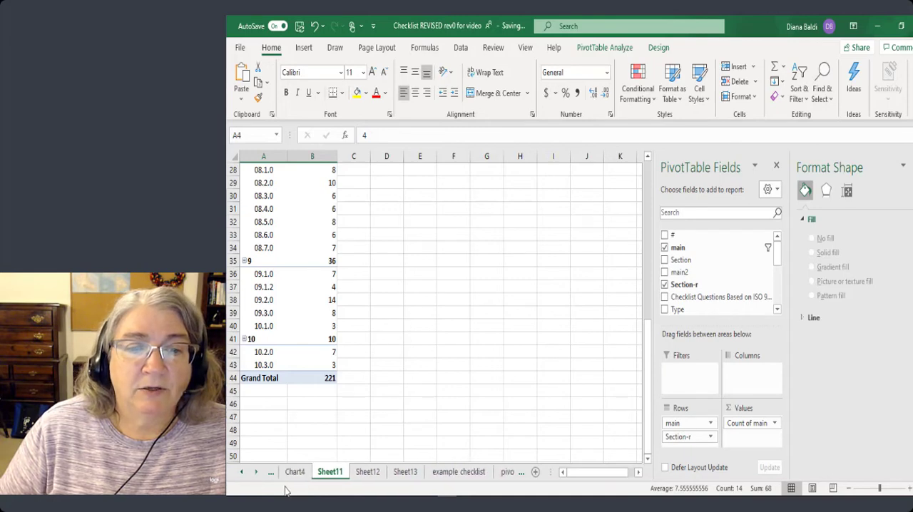
{"action": "left_click", "coordinate": [457, 472]}
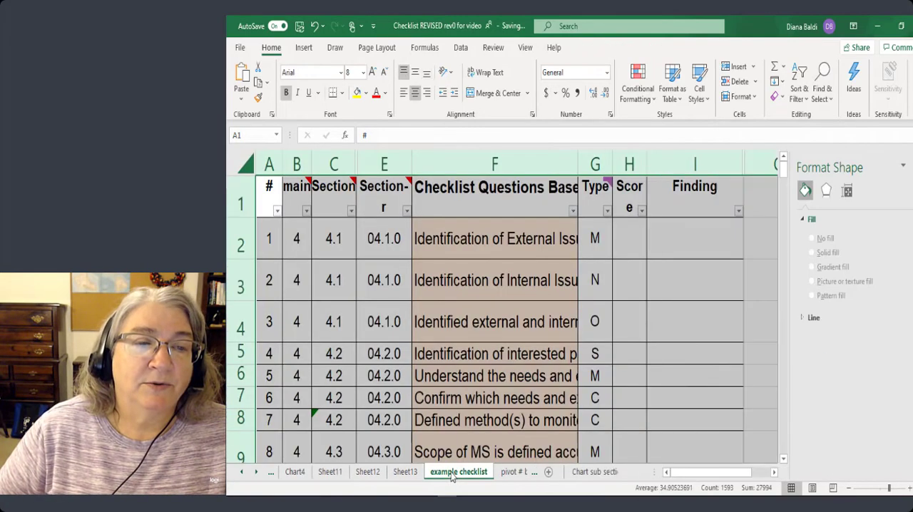
{"action": "left_click", "coordinate": [306, 211]}
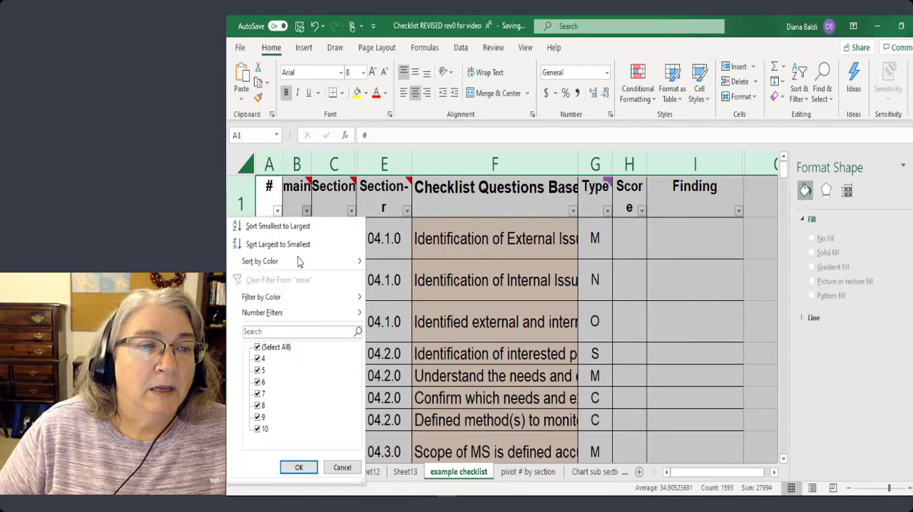
{"action": "left_click", "coordinate": [257, 348]}
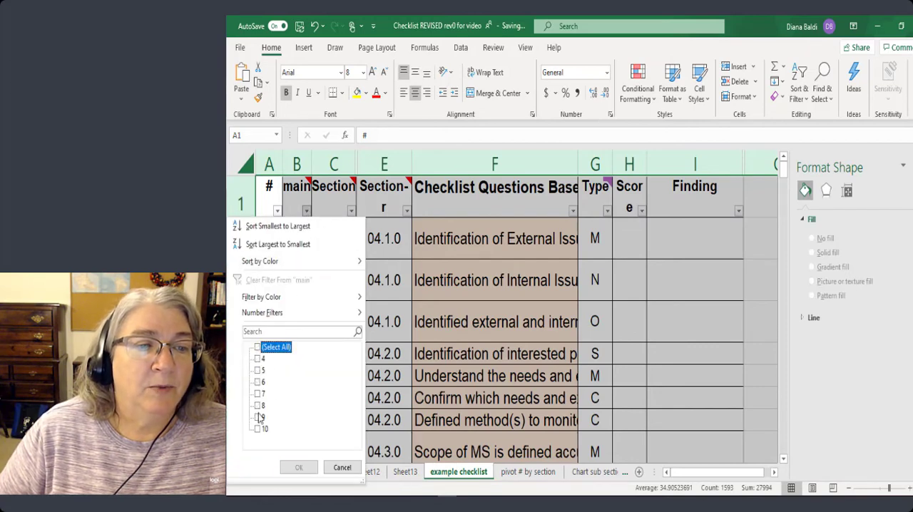
{"action": "left_click", "coordinate": [258, 417]}
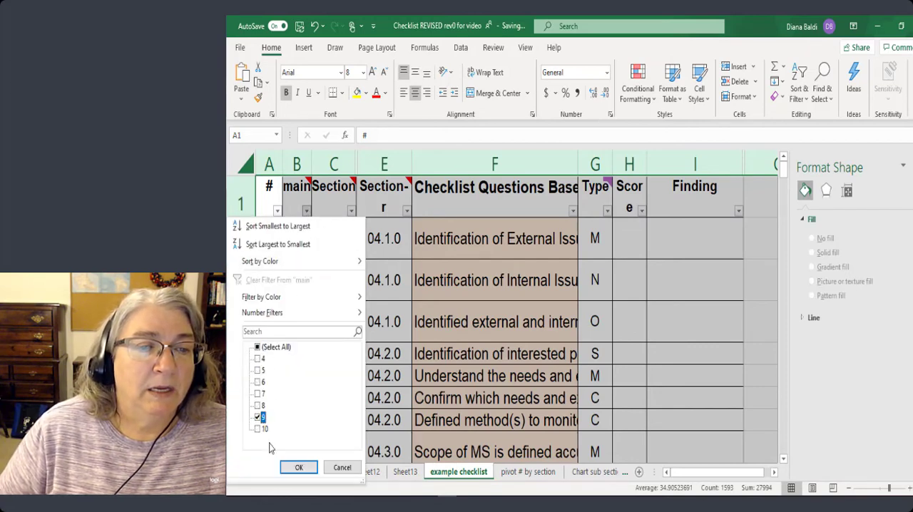
{"action": "left_click", "coordinate": [299, 467]}
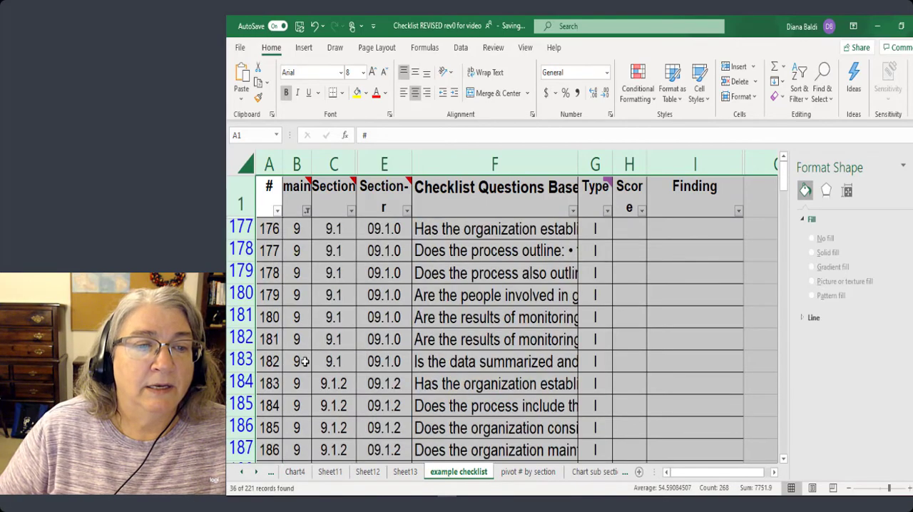
Change the main clause value to 10 for the three highlighted section 10.1 rows, cells B210 to B212, of the example checklist.
{"action": "scroll", "coordinate": [309, 362], "scroll_direction": "down", "scroll_amount": 9}
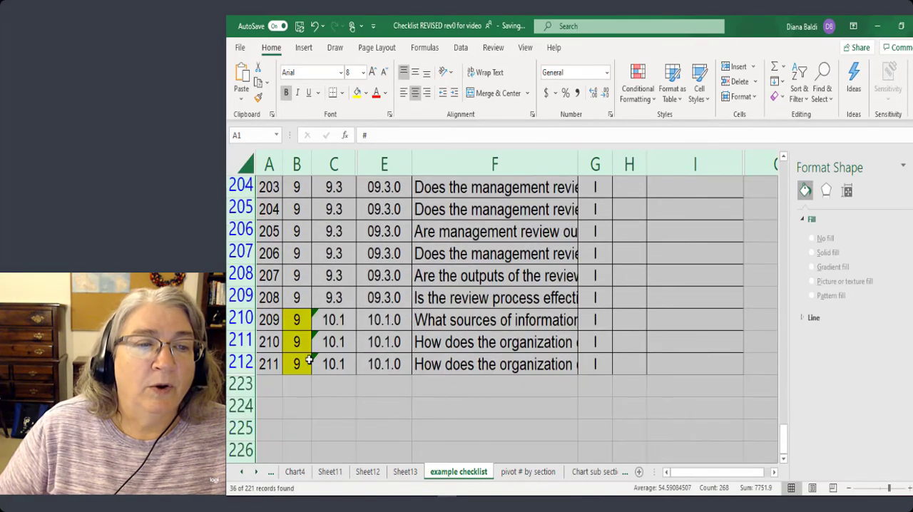
{"action": "left_click", "coordinate": [293, 322]}
{"action": "type", "text": "10"}
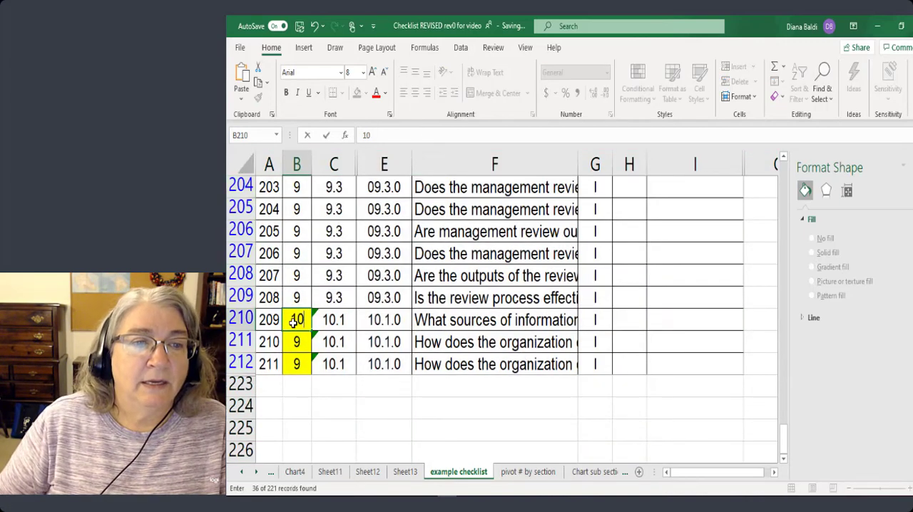
{"action": "left_click", "coordinate": [293, 343]}
{"action": "type", "text": "10"}
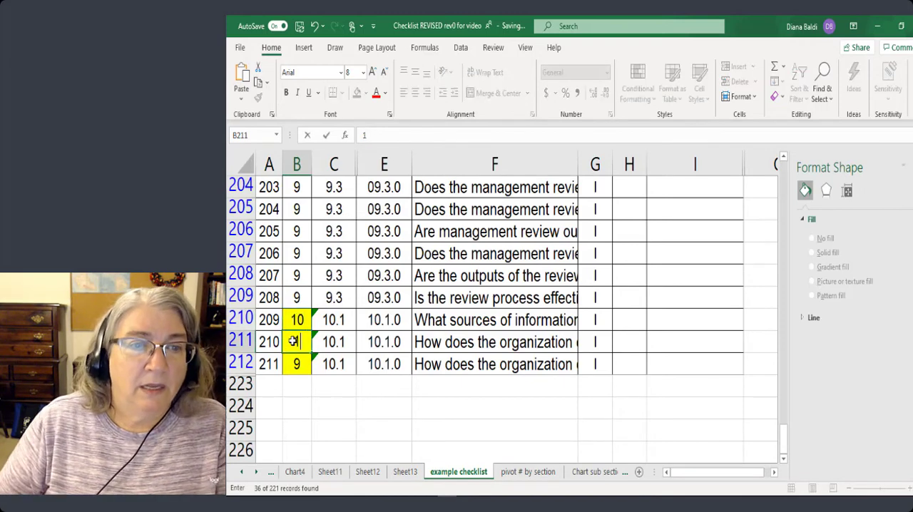
{"action": "left_click", "coordinate": [305, 368]}
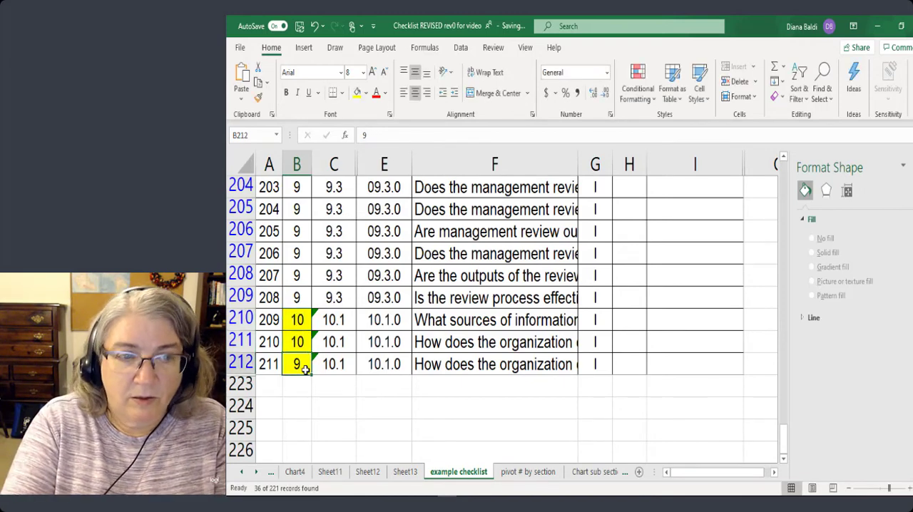
{"action": "type", "text": "10"}
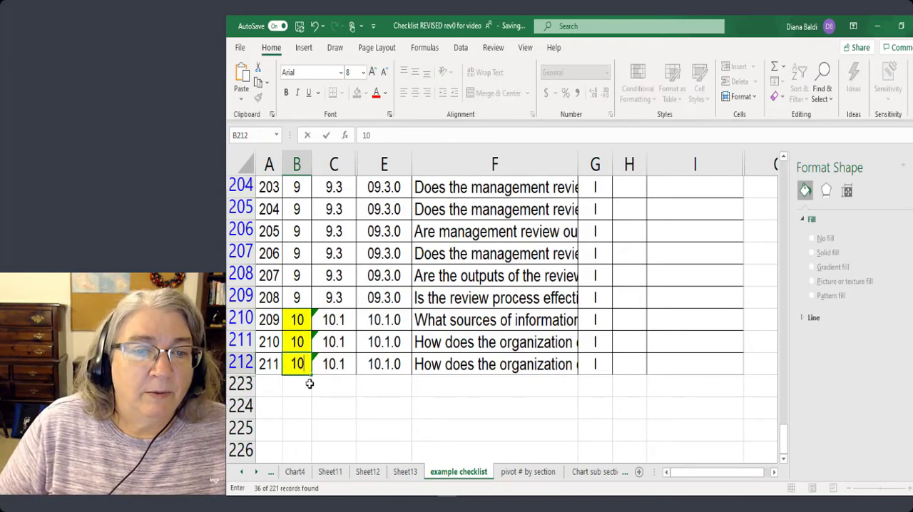
{"action": "key", "text": "Return"}
Refresh the clause and section count PivotTable on Sheet11 with the corrected checklist data and review its rows.
{"action": "left_click", "coordinate": [328, 472]}
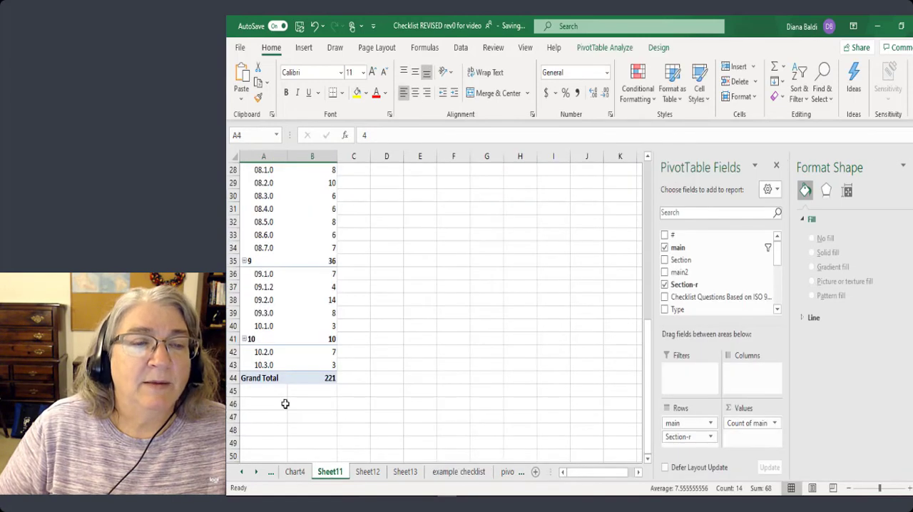
{"action": "left_click", "coordinate": [310, 197]}
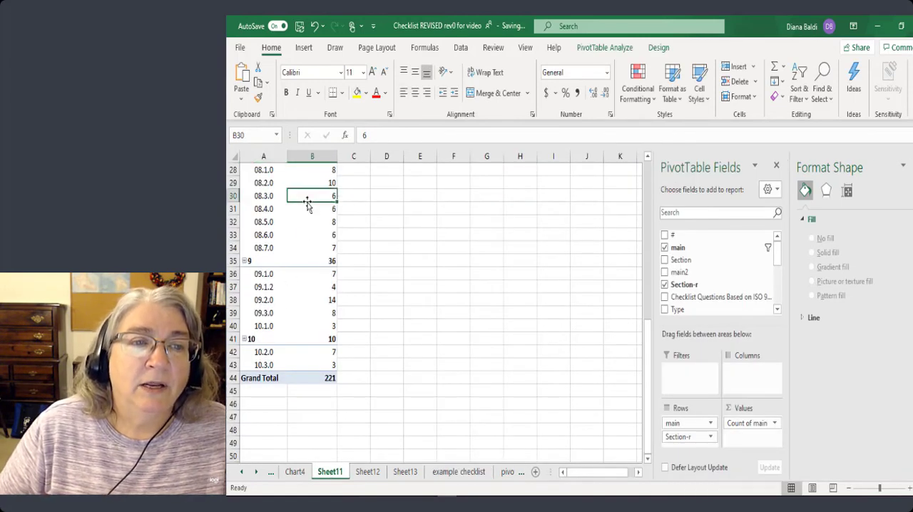
{"action": "right_click", "coordinate": [311, 196]}
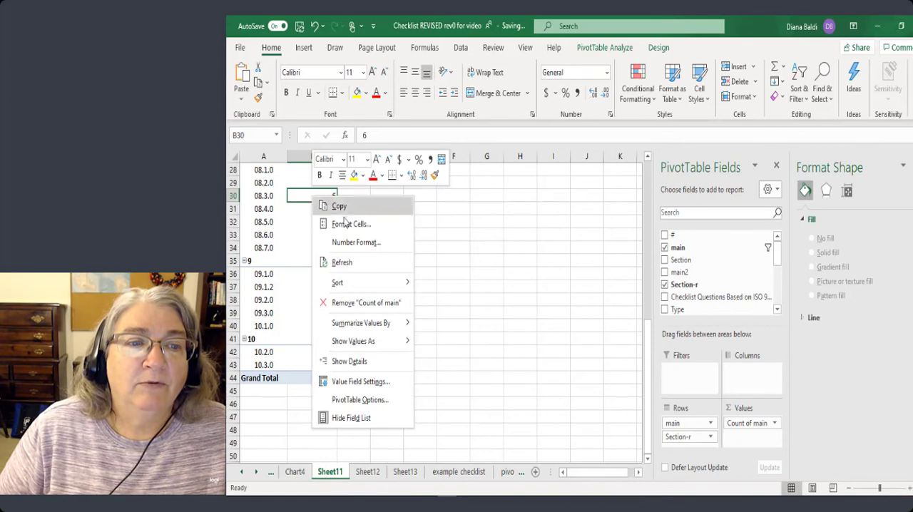
{"action": "left_click", "coordinate": [343, 263]}
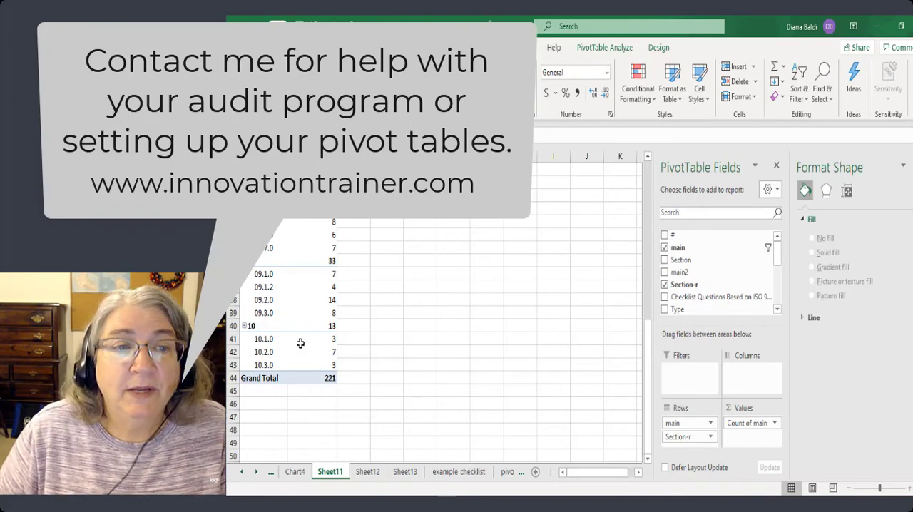
{"action": "scroll", "coordinate": [295, 314], "scroll_direction": "up", "scroll_amount": 9}
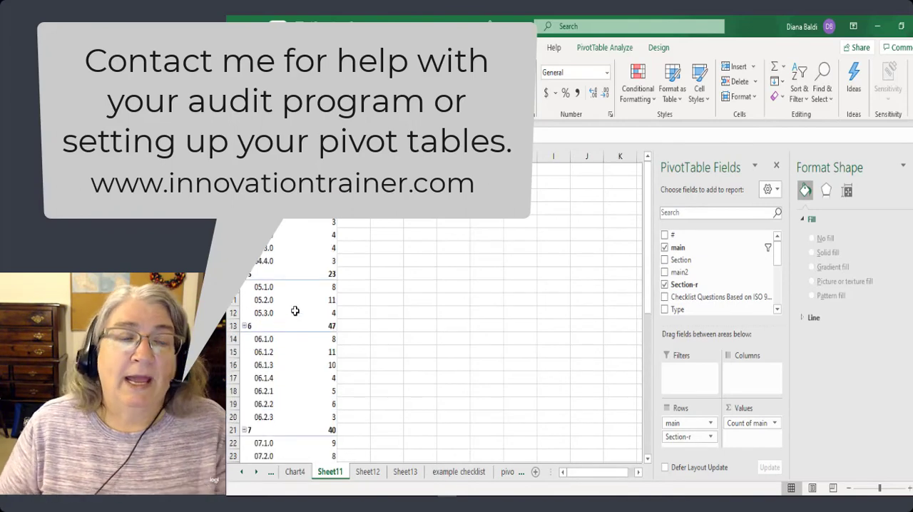